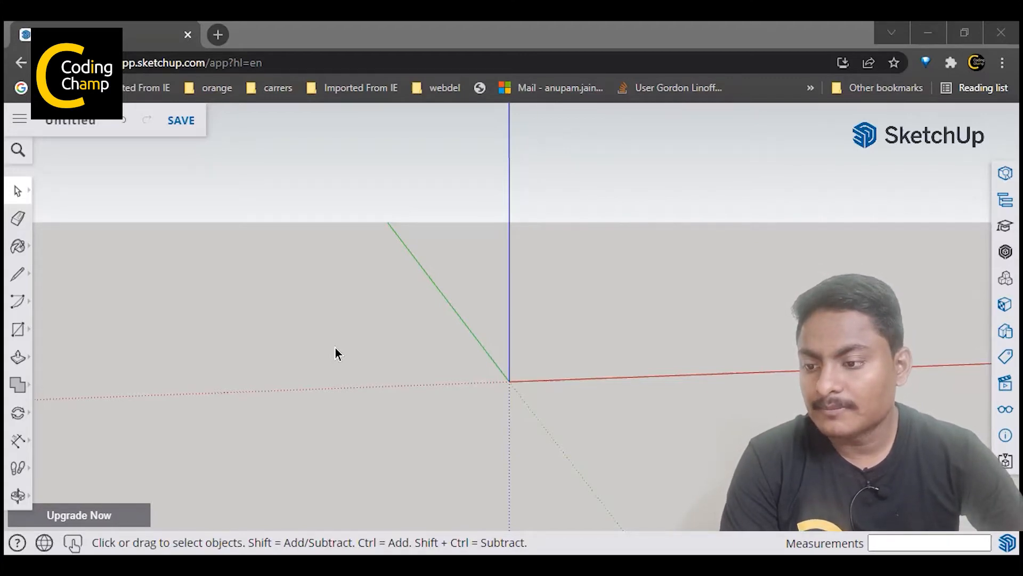
# Step: Draw an upright circle as the clock face, centred on the blue axis above the origin
pyautogui.press('o')
pyautogui.moveTo(334, 347); pyautogui.dragTo(315, 347)
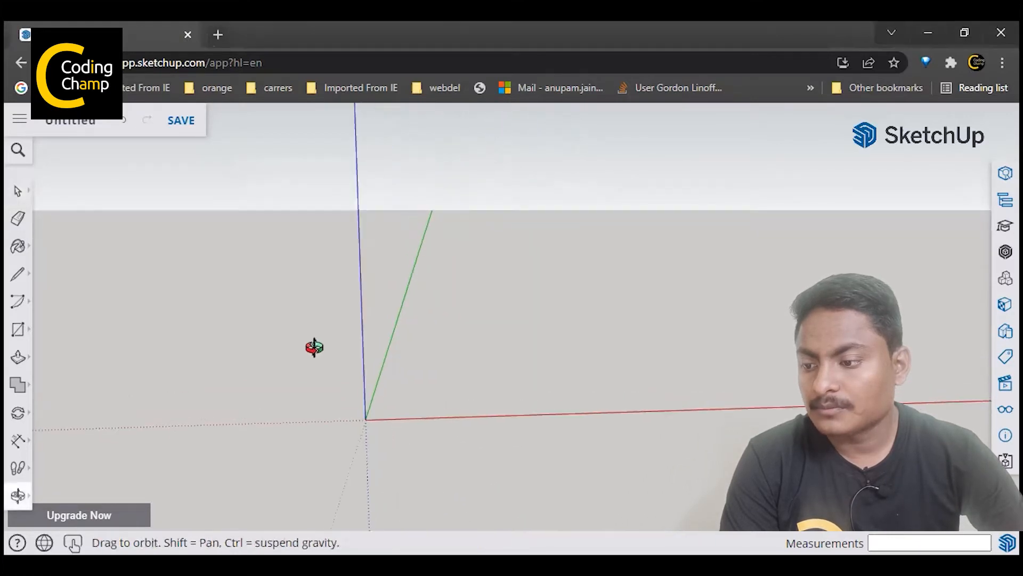
pyautogui.press('space')
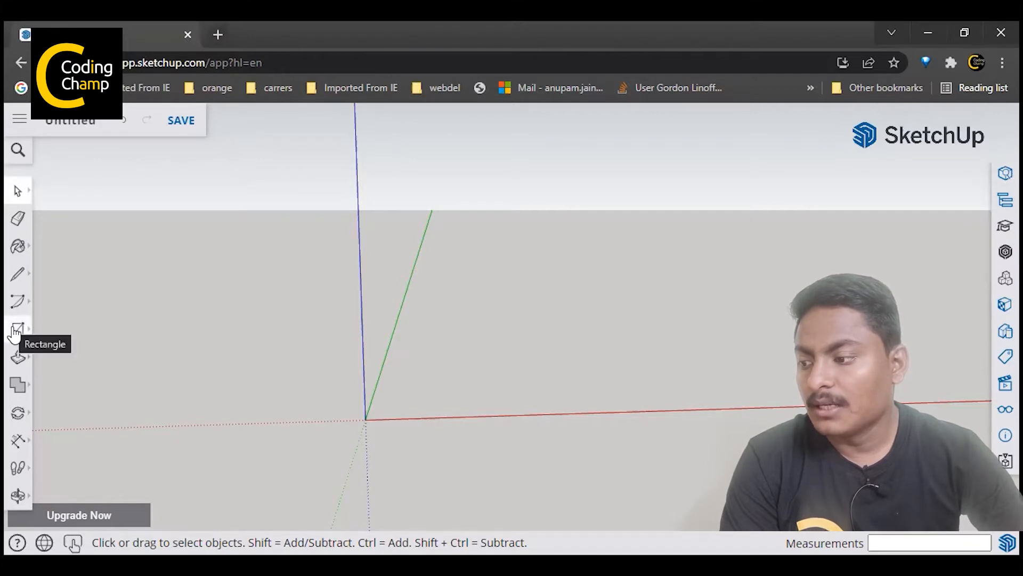
pyautogui.click(18, 346)
pyautogui.click(82, 329)
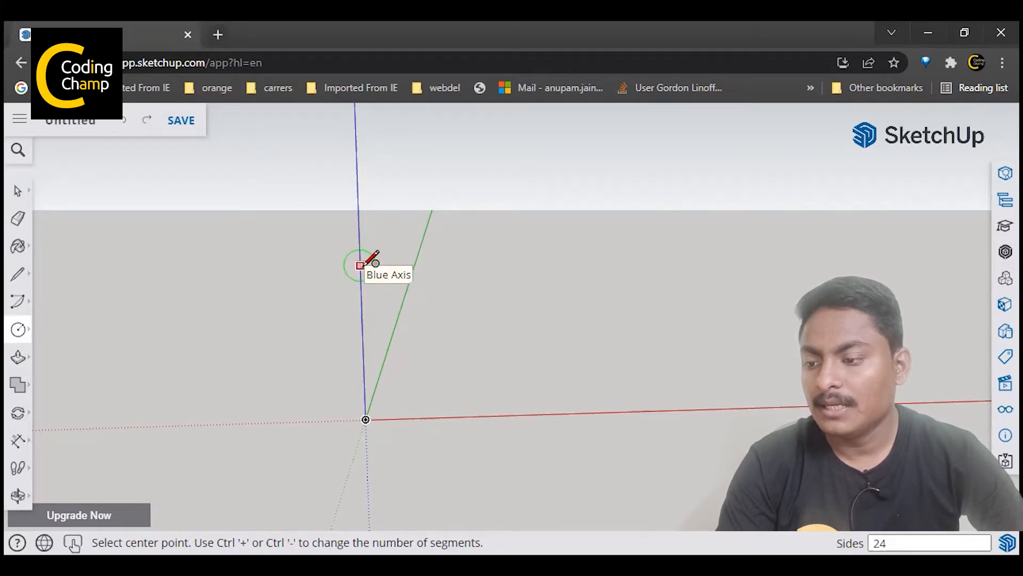
pyautogui.click(360, 264)
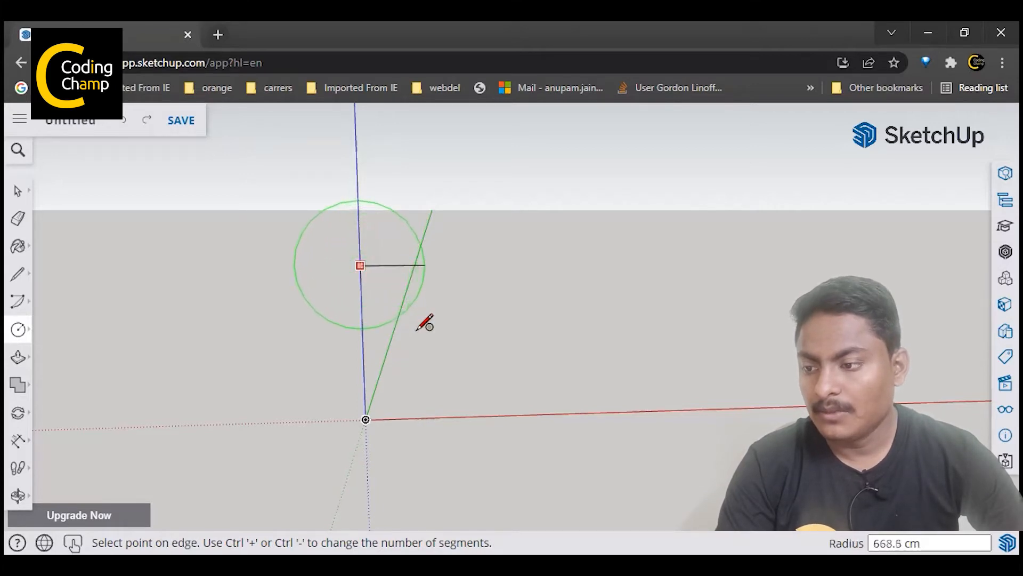
pyautogui.click(441, 344)
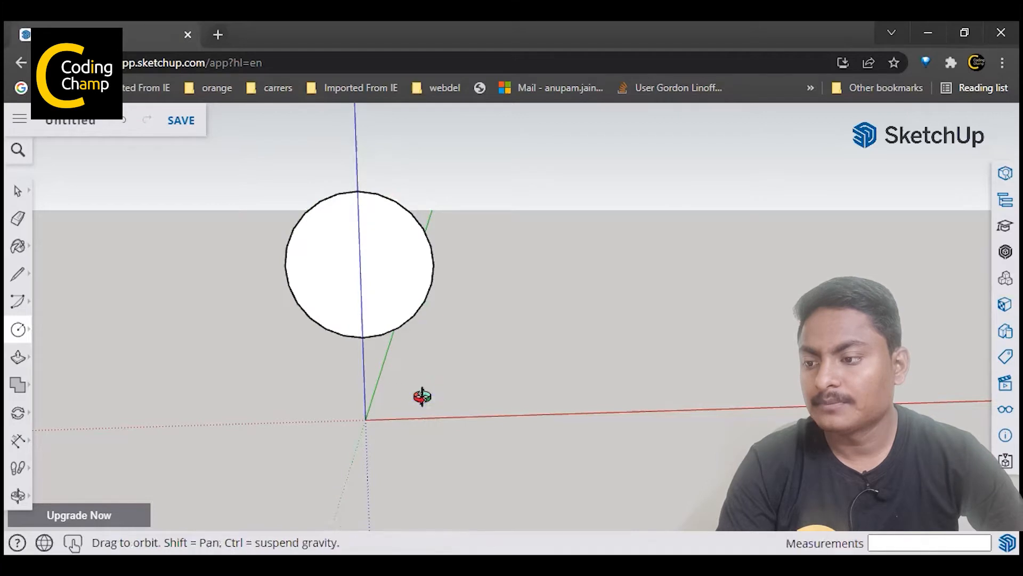
pyautogui.moveTo(422, 396); pyautogui.dragTo(565, 317, button='middle')
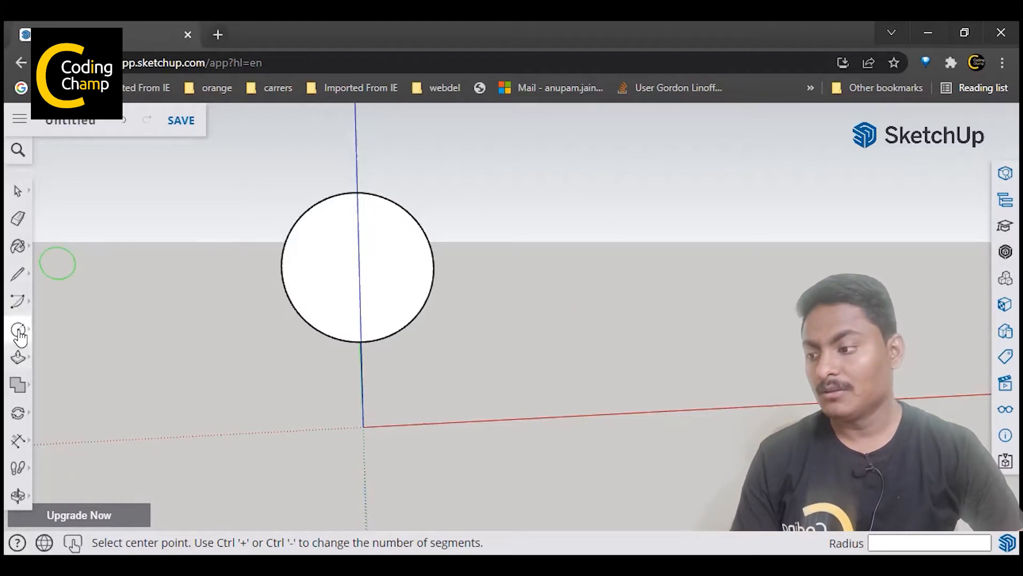
# Step: Offset the circle's edge inward by about 14 cm to form the clock's rim
pyautogui.click(21, 361)
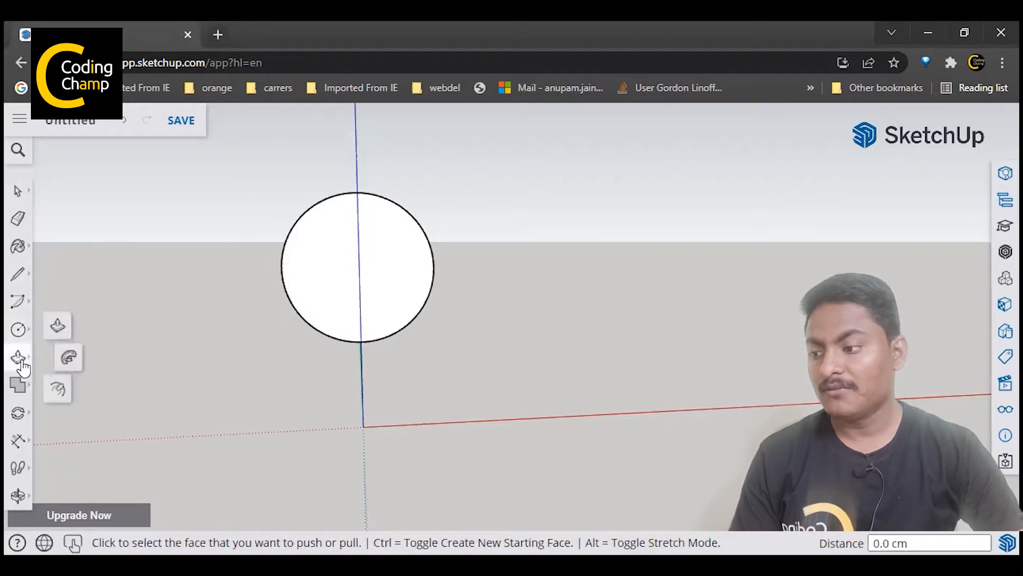
pyautogui.click(57, 389)
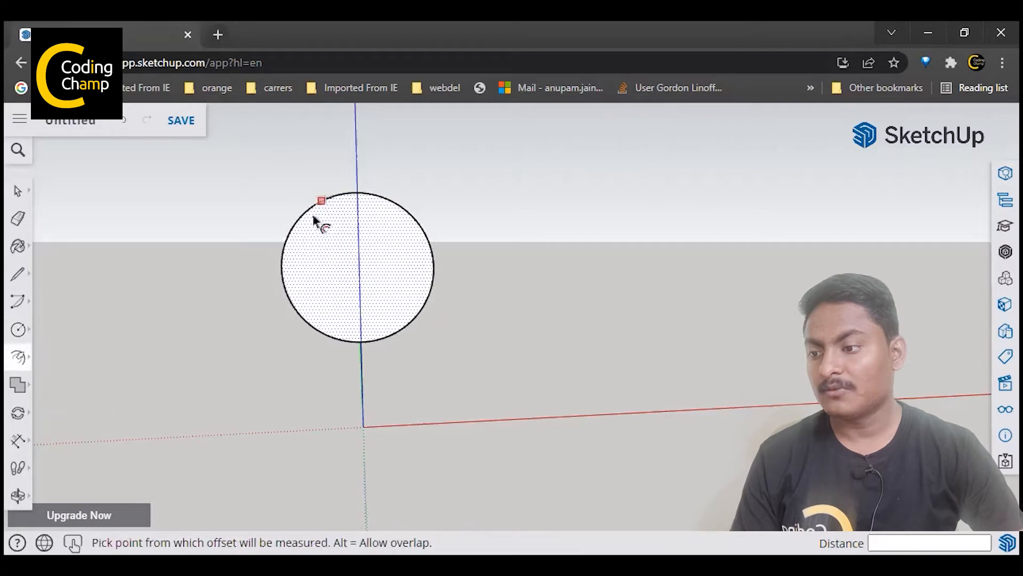
pyautogui.click(312, 215)
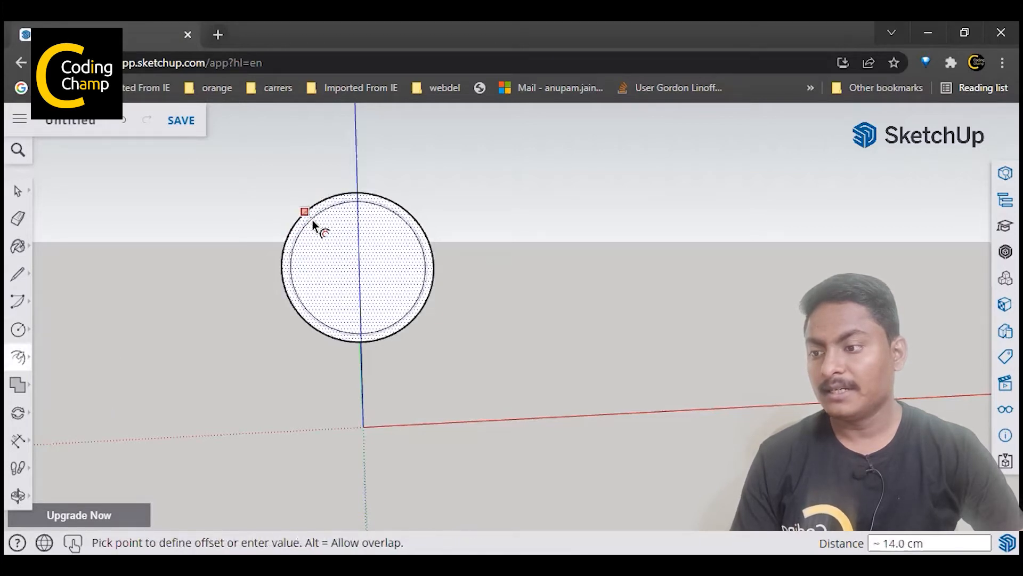
pyautogui.click(312, 220)
pyautogui.moveTo(312, 219); pyautogui.dragTo(545, 325, button='middle')
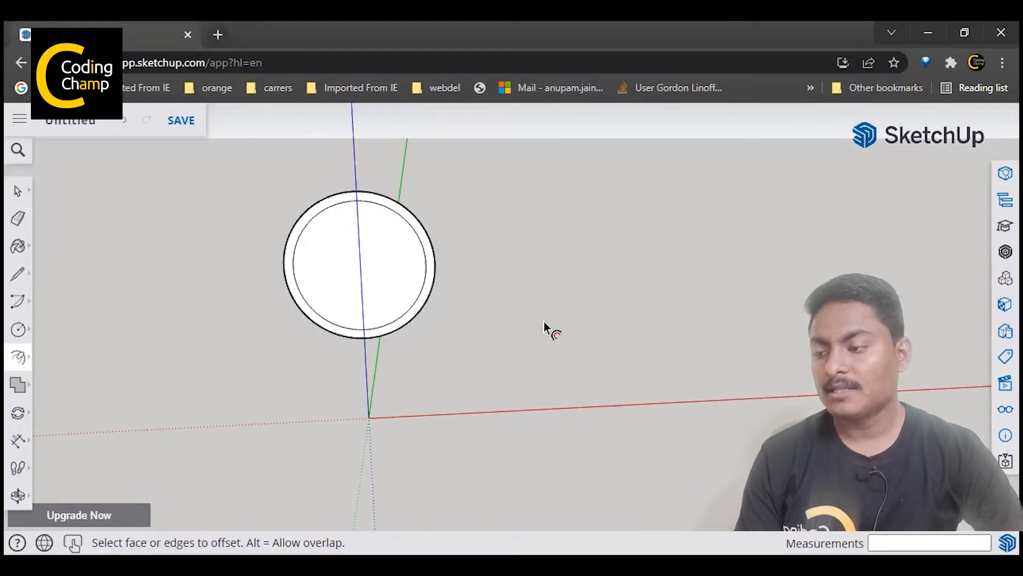
# Step: Create the 3D text "12" and position it on the clock face just inside the top of the rim
pyautogui.click(18, 301)
pyautogui.click(18, 352)
pyautogui.click(18, 329)
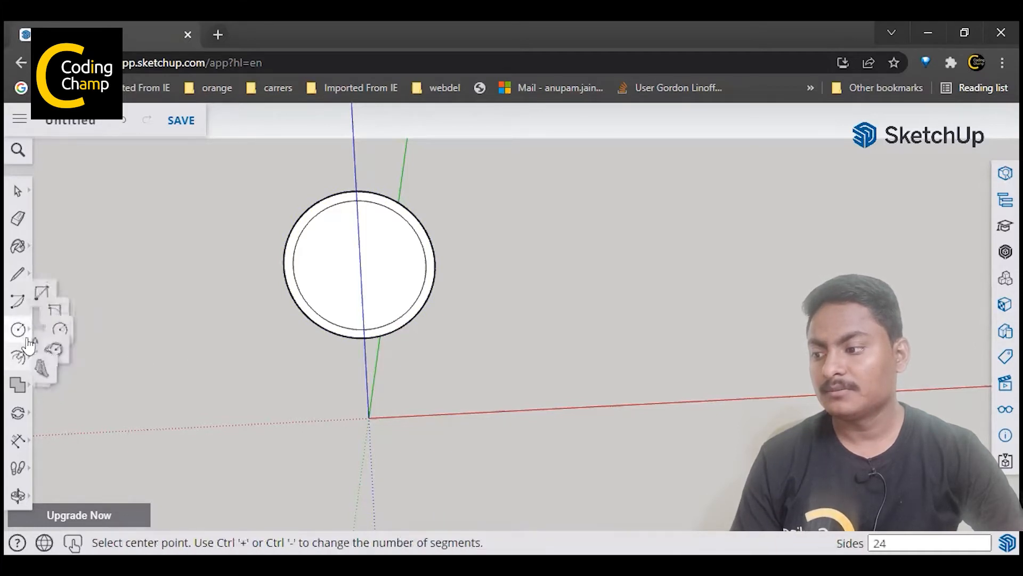
pyautogui.click(58, 393)
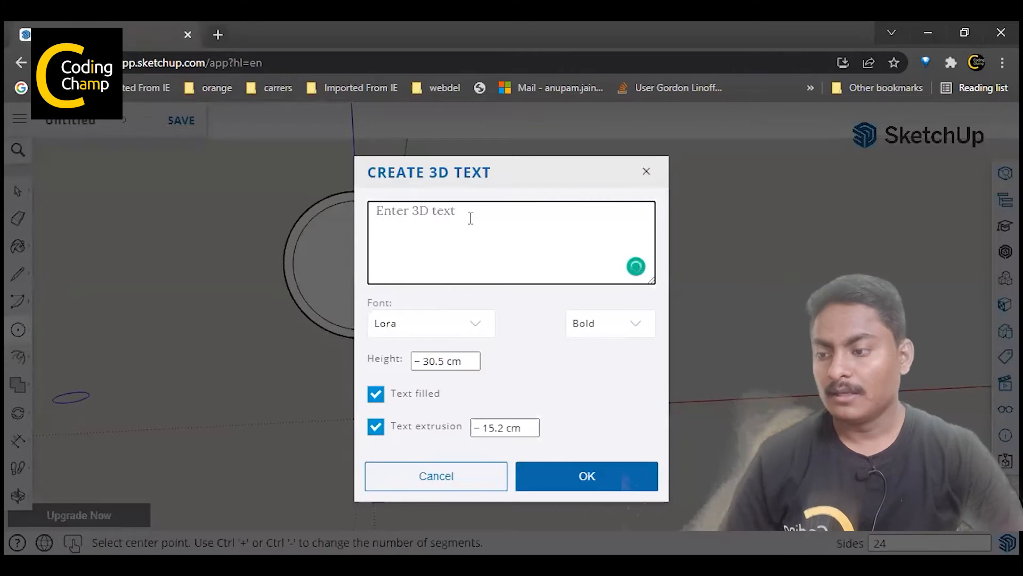
pyautogui.write('12')
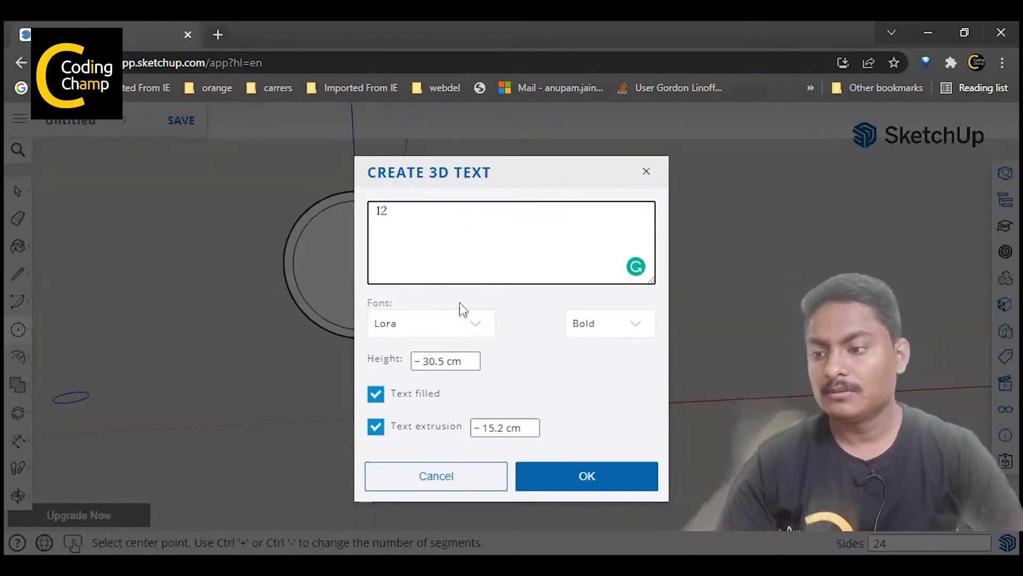
pyautogui.click(584, 479)
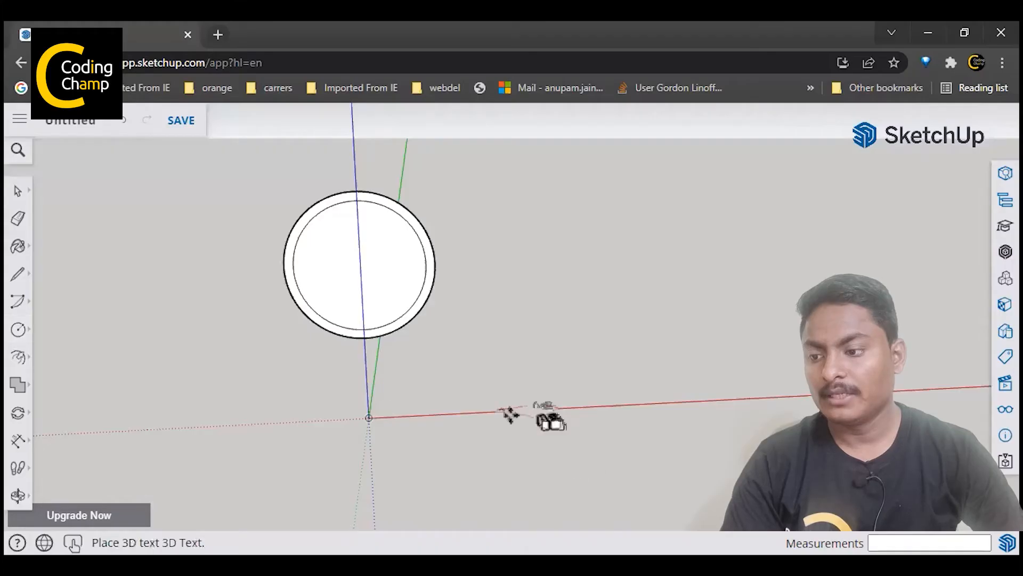
pyautogui.click(337, 223)
pyautogui.click(338, 222)
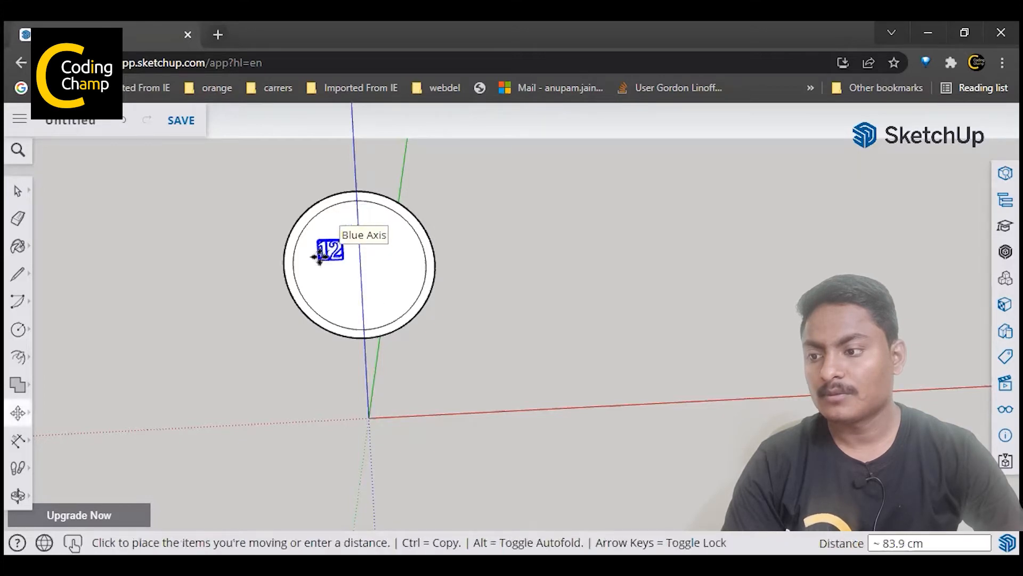
pyautogui.click(342, 228)
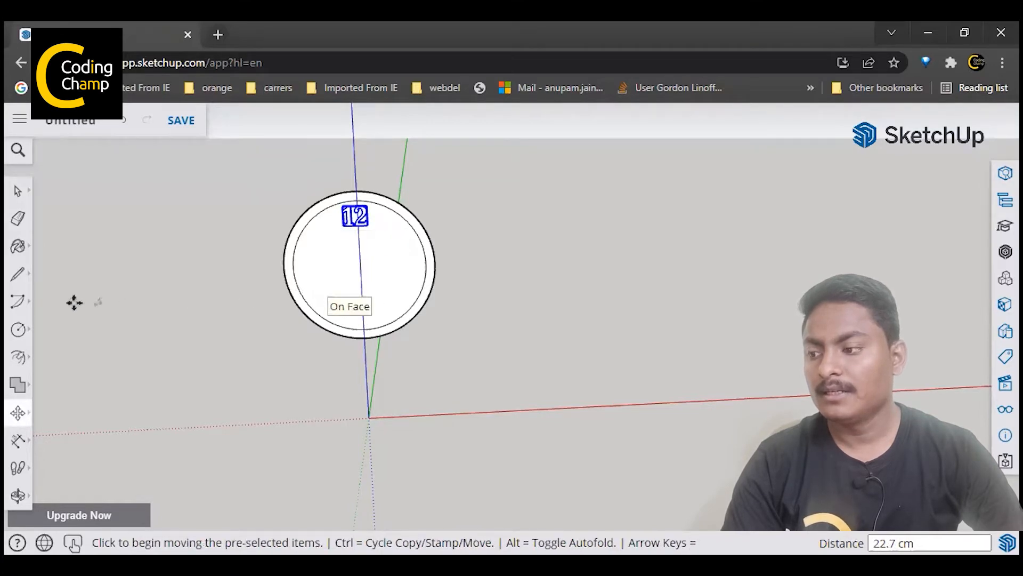
# Step: Create the 3D text "3" and place it on the clock face at the three o'clock position
pyautogui.click(18, 329)
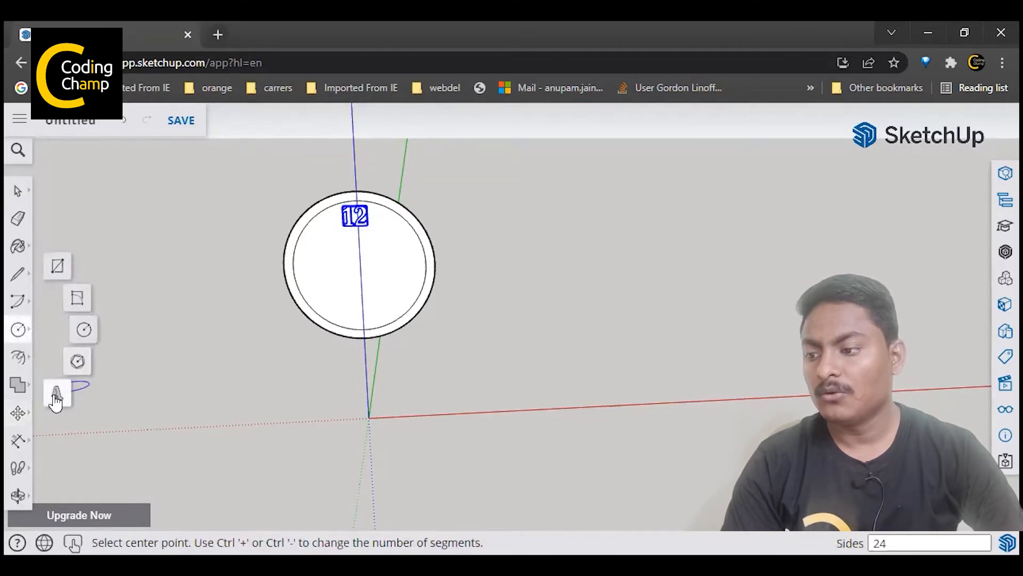
pyautogui.click(56, 398)
pyautogui.write('3')
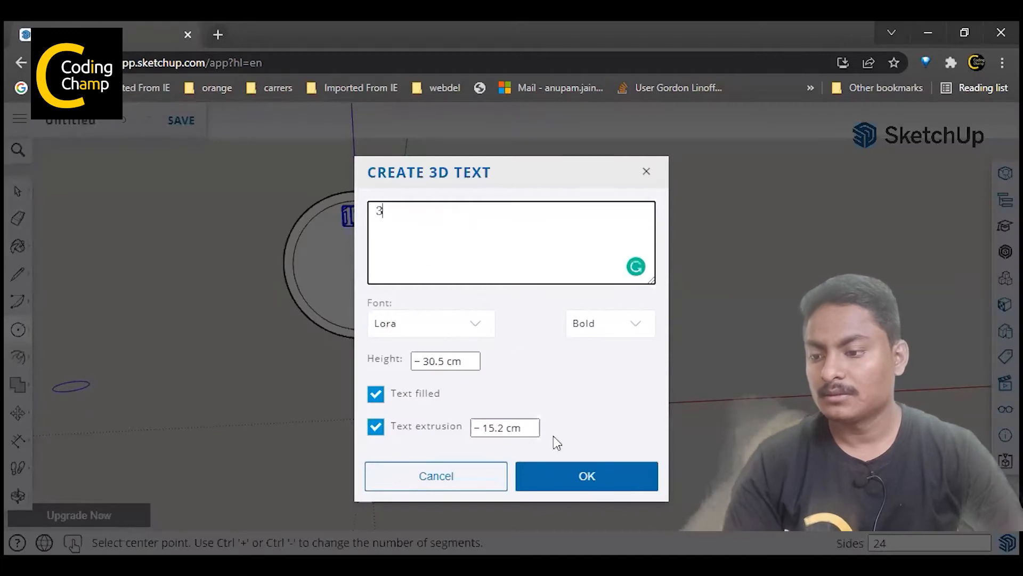
pyautogui.click(560, 475)
pyautogui.click(414, 261)
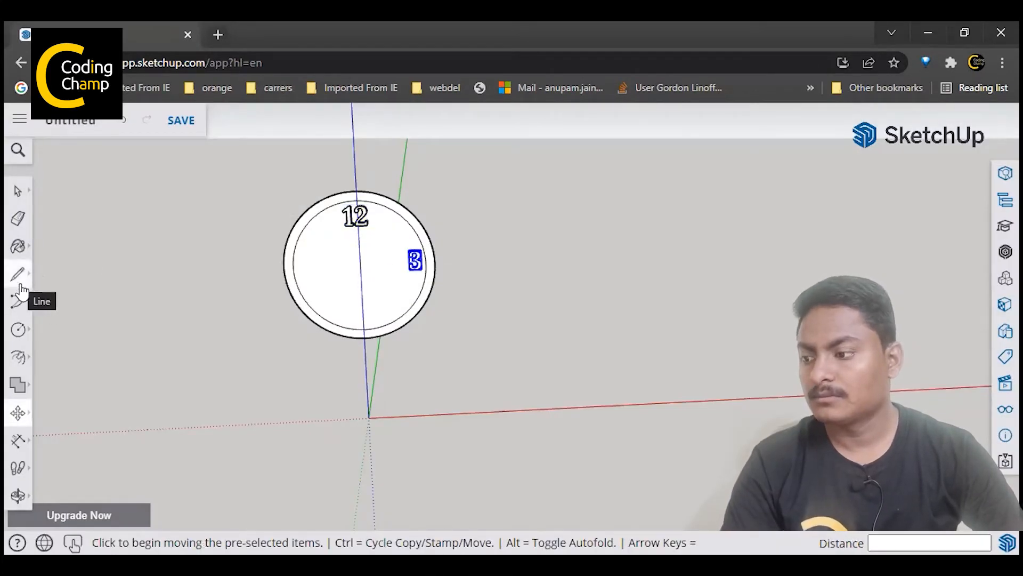
# Step: Create the 3D text "6" and place it on the clock face at the six o'clock position
pyautogui.click(18, 285)
pyautogui.click(21, 356)
pyautogui.click(13, 320)
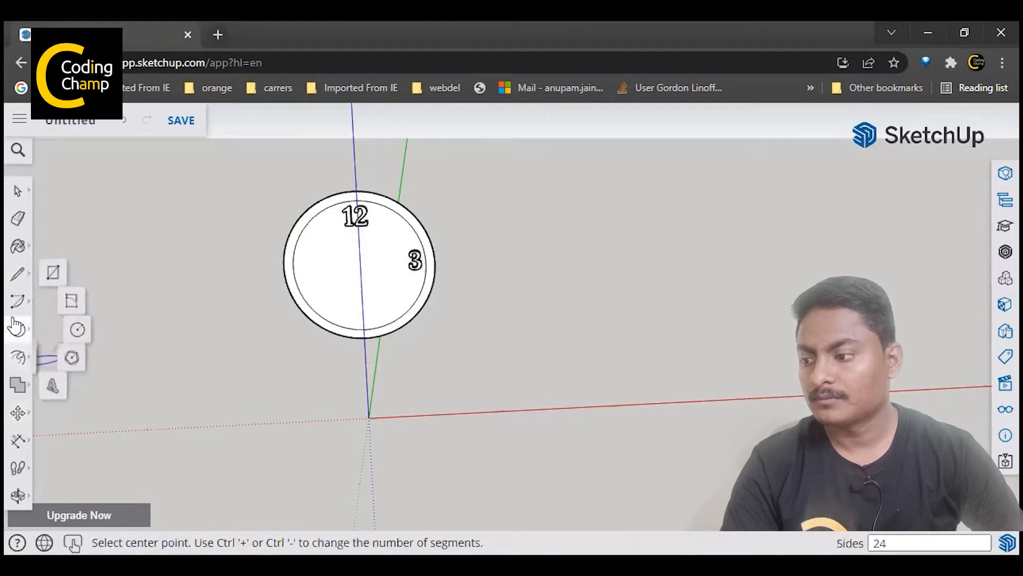
pyautogui.click(53, 384)
pyautogui.write('6')
pyautogui.click(581, 475)
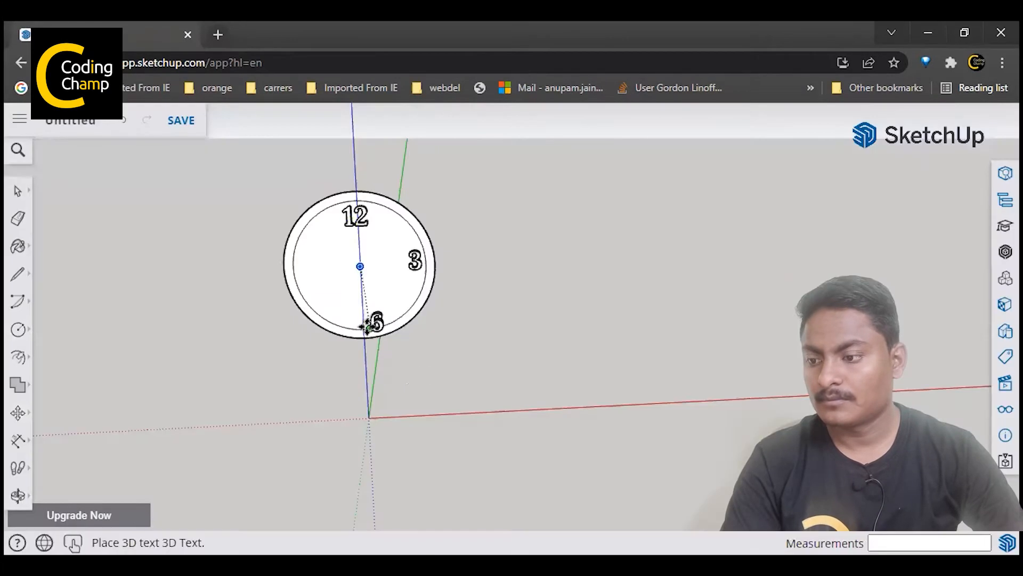
pyautogui.click(361, 324)
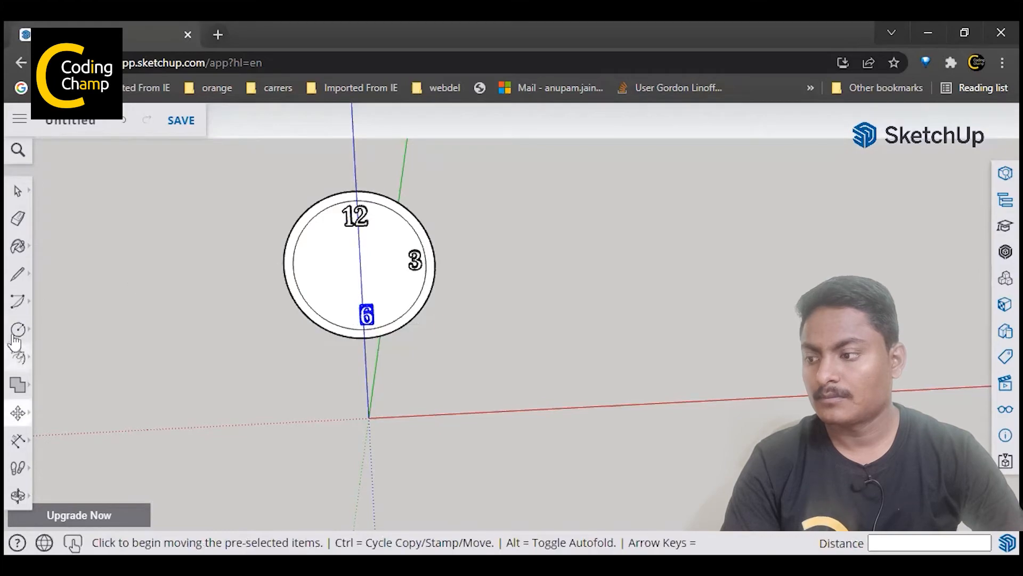
# Step: Create the 3D text "9" and place it on the clock face at the nine o'clock position
pyautogui.click(18, 358)
pyautogui.click(18, 331)
pyautogui.click(56, 390)
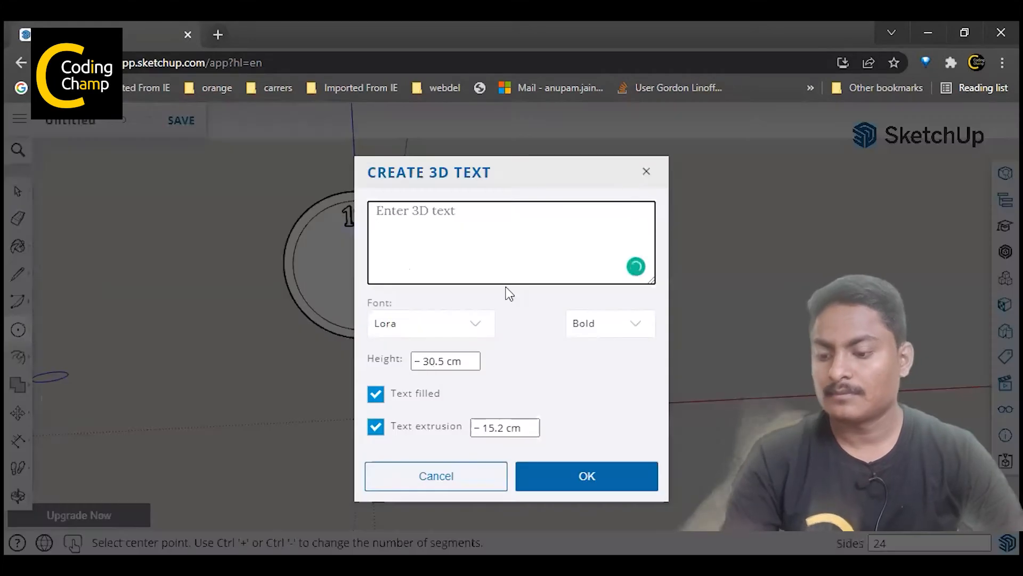
pyautogui.write('9')
pyautogui.click(588, 475)
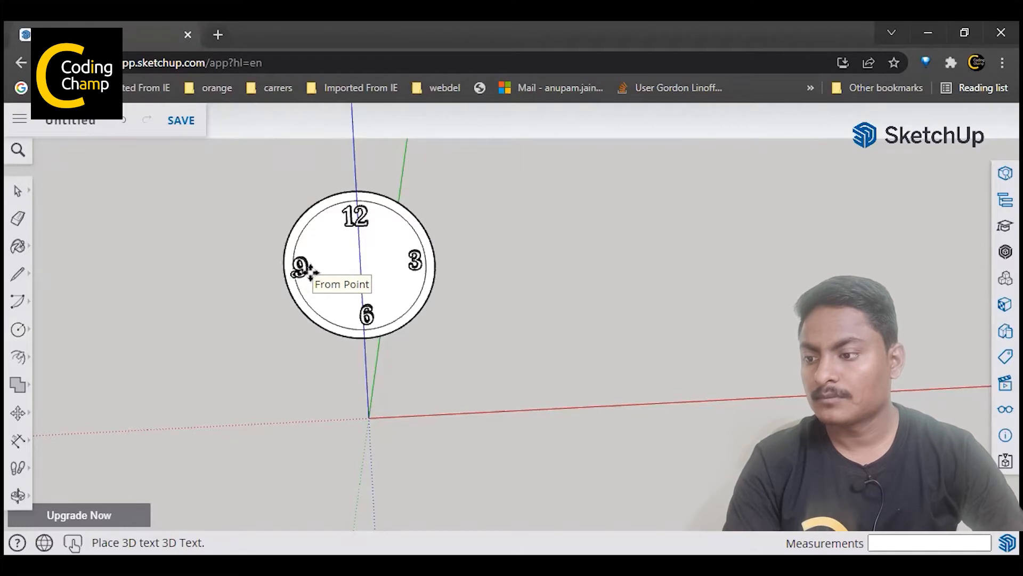
pyautogui.click(310, 272)
# Step: Draw a rectangle about 58 cm tall and 21 cm wide from the clock face's centre up towards the 12
pyautogui.moveTo(503, 398); pyautogui.dragTo(512, 354, button='middle')
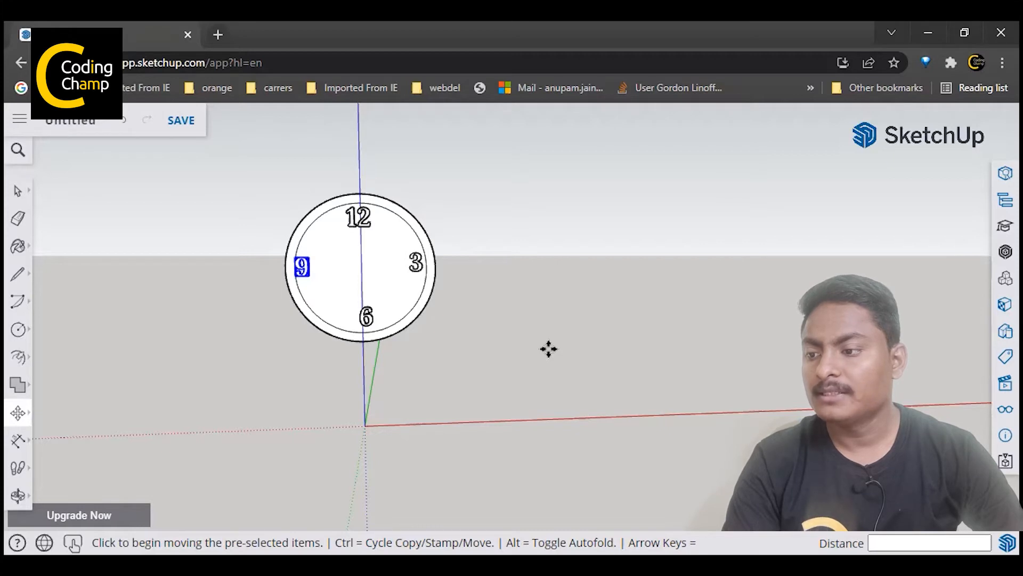
pyautogui.click(18, 219)
pyautogui.click(26, 327)
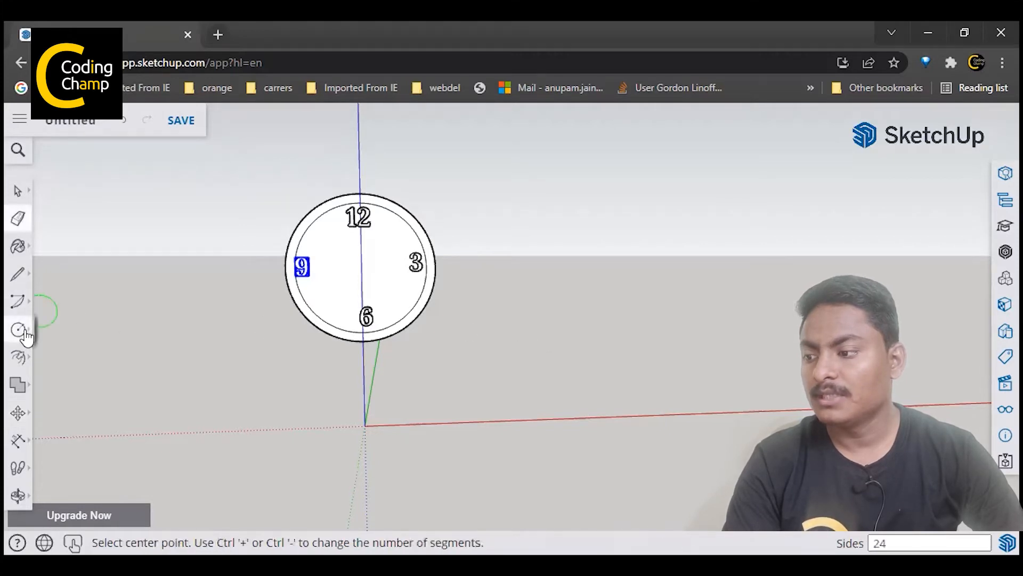
pyautogui.click(53, 269)
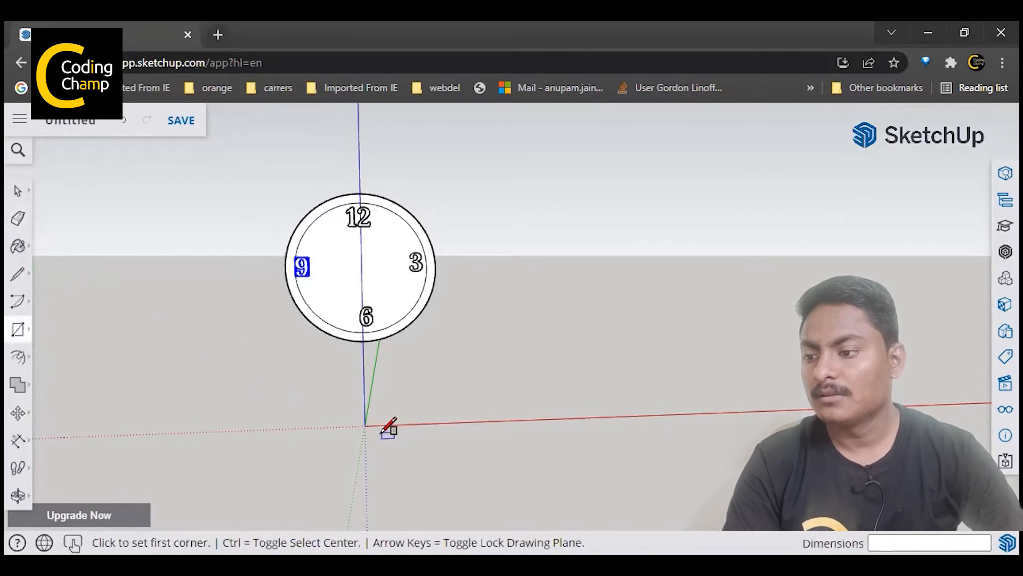
pyautogui.moveTo(389, 427); pyautogui.dragTo(373, 439, button='middle')
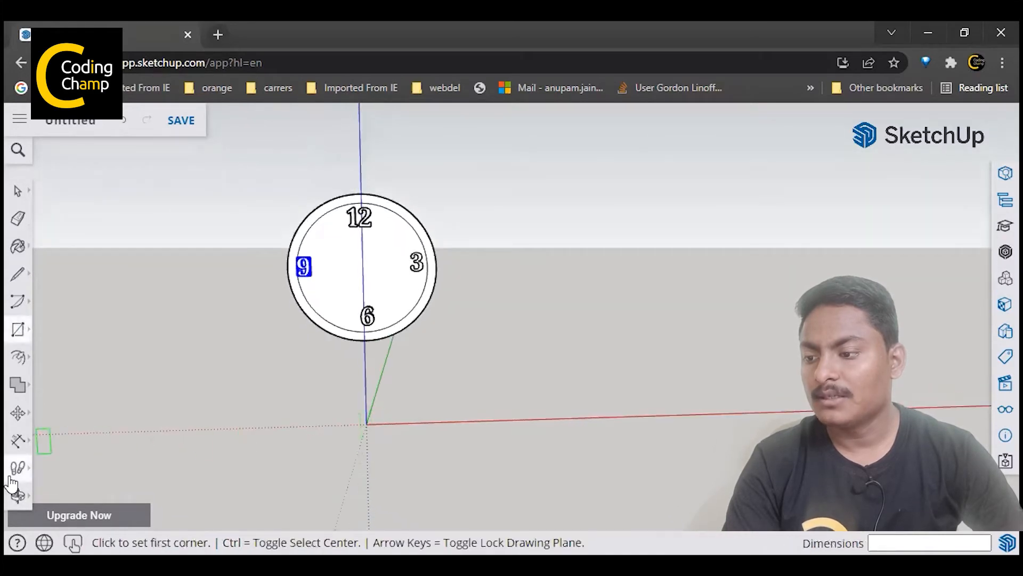
pyautogui.click(17, 495)
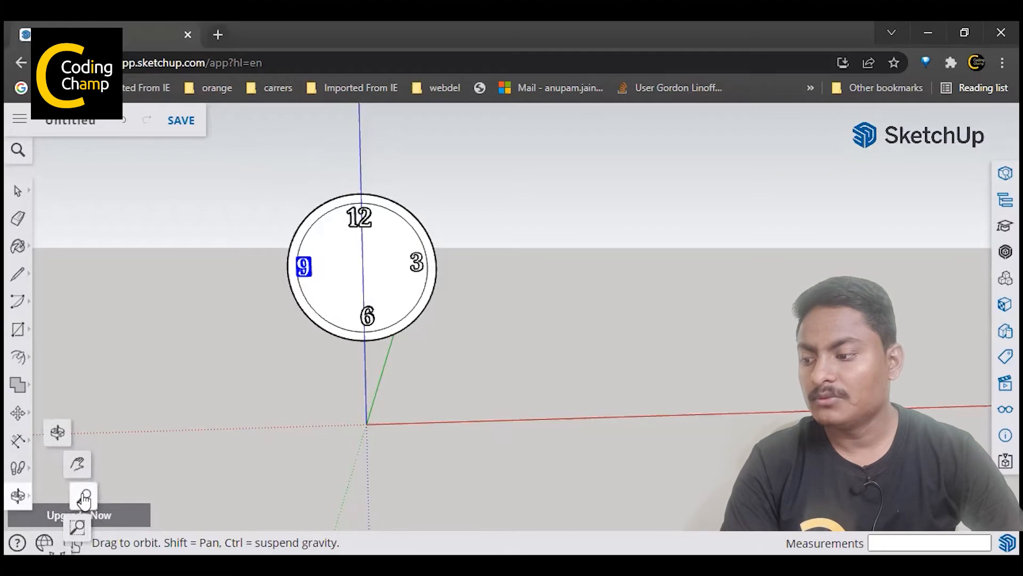
pyautogui.click(83, 498)
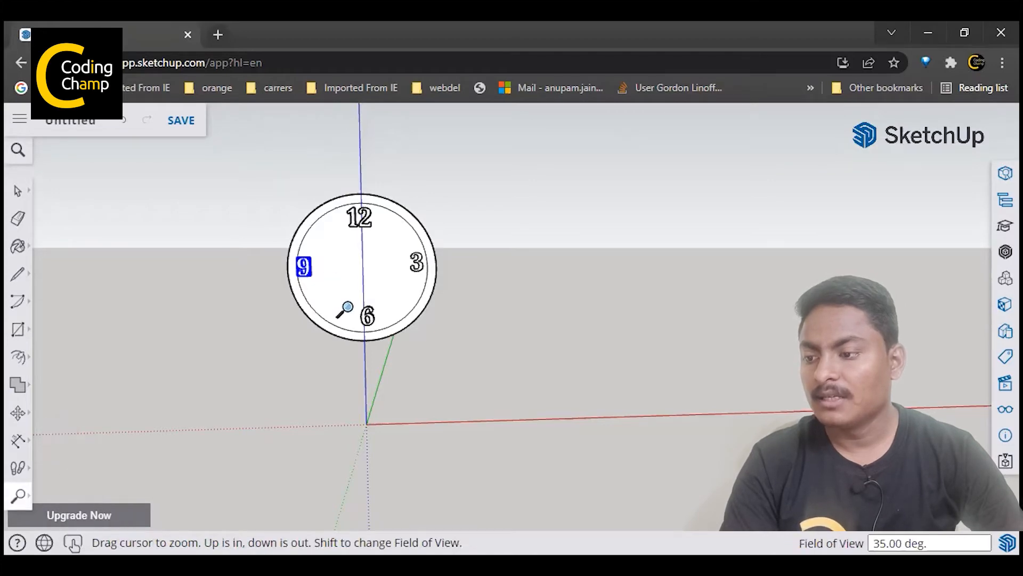
pyautogui.moveTo(347, 314); pyautogui.dragTo(255, 263)
pyautogui.moveTo(195, 274); pyautogui.dragTo(365, 165)
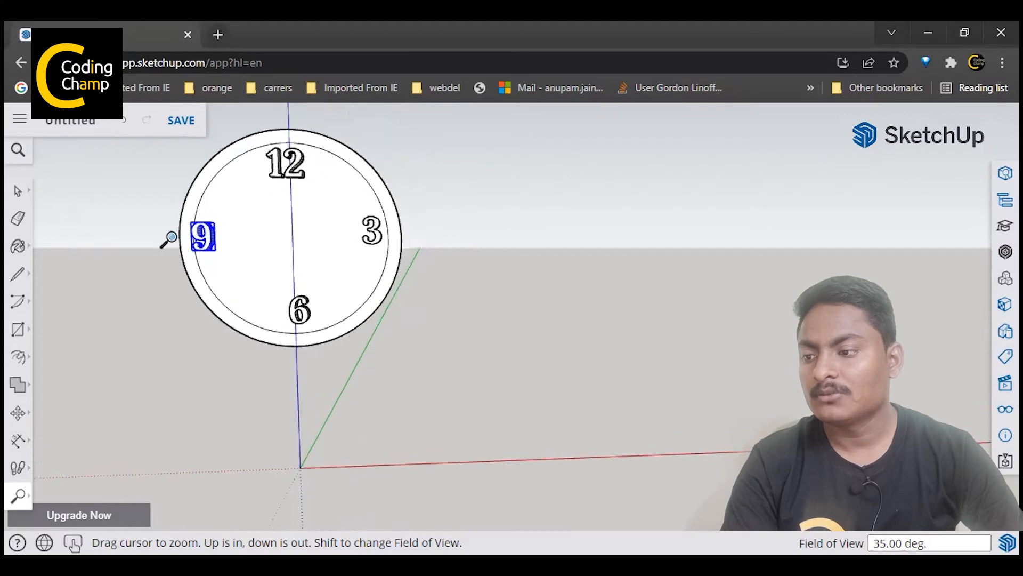
pyautogui.moveTo(169, 240); pyautogui.dragTo(127, 213)
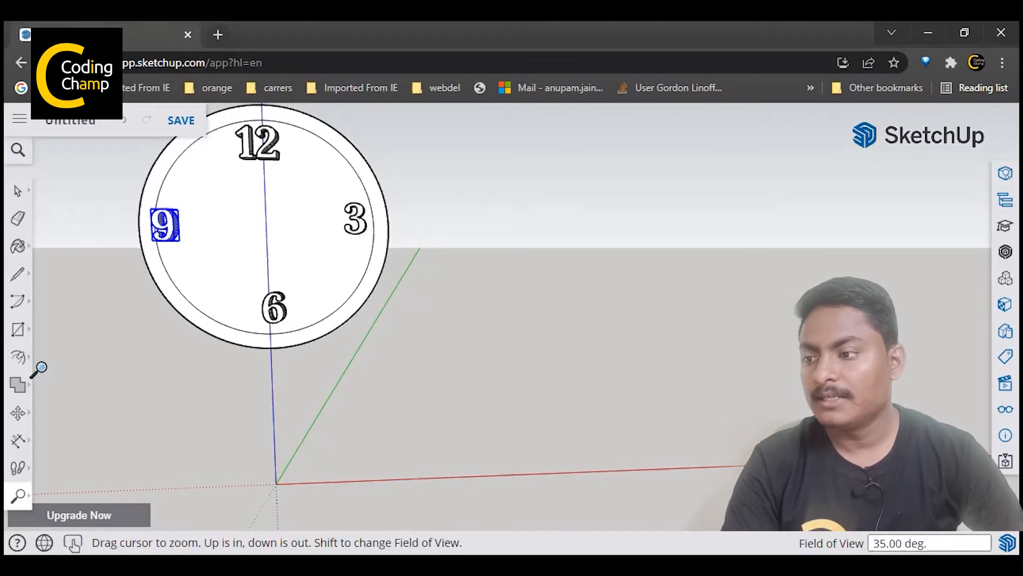
pyautogui.click(21, 331)
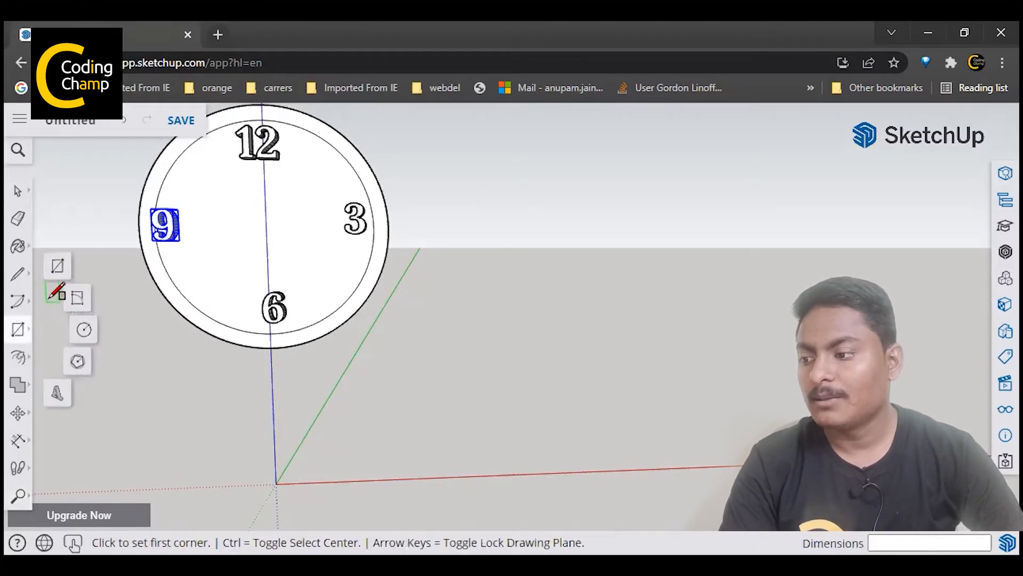
pyautogui.click(57, 269)
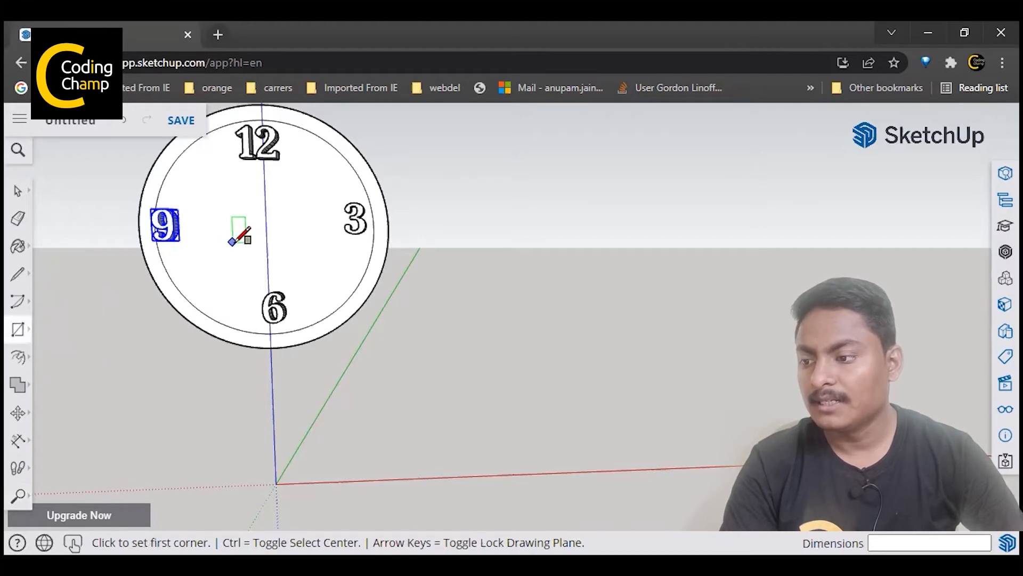
pyautogui.click(265, 228)
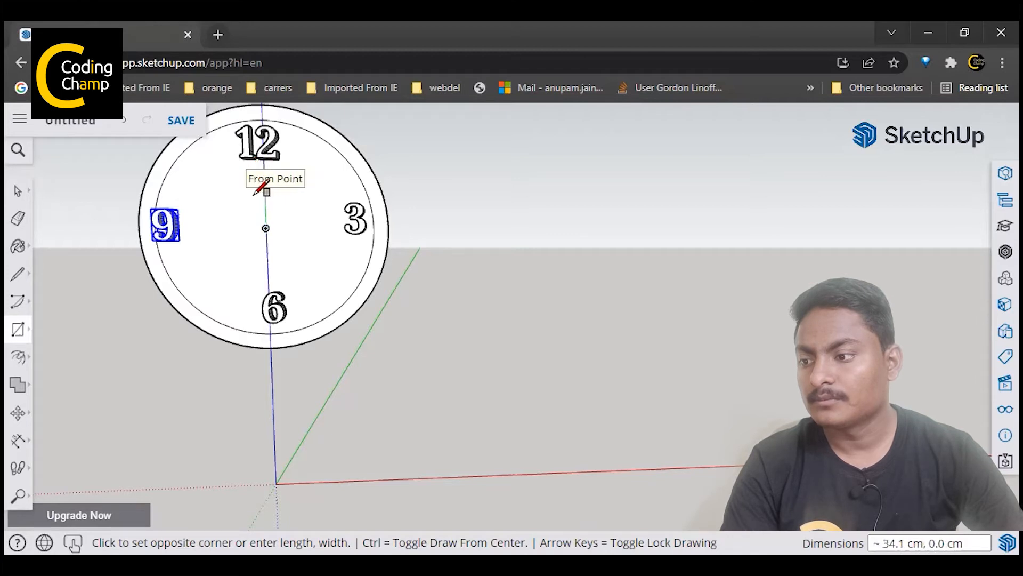
pyautogui.click(286, 169)
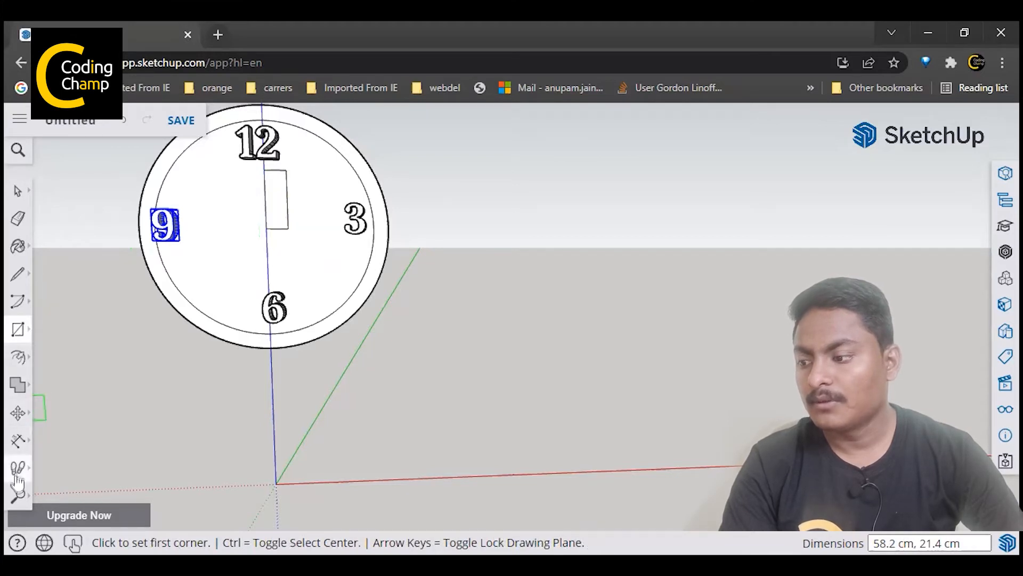
# Step: Scale the rectangle below the 12 along the red axis to about 0.37 of its width
pyautogui.click(17, 445)
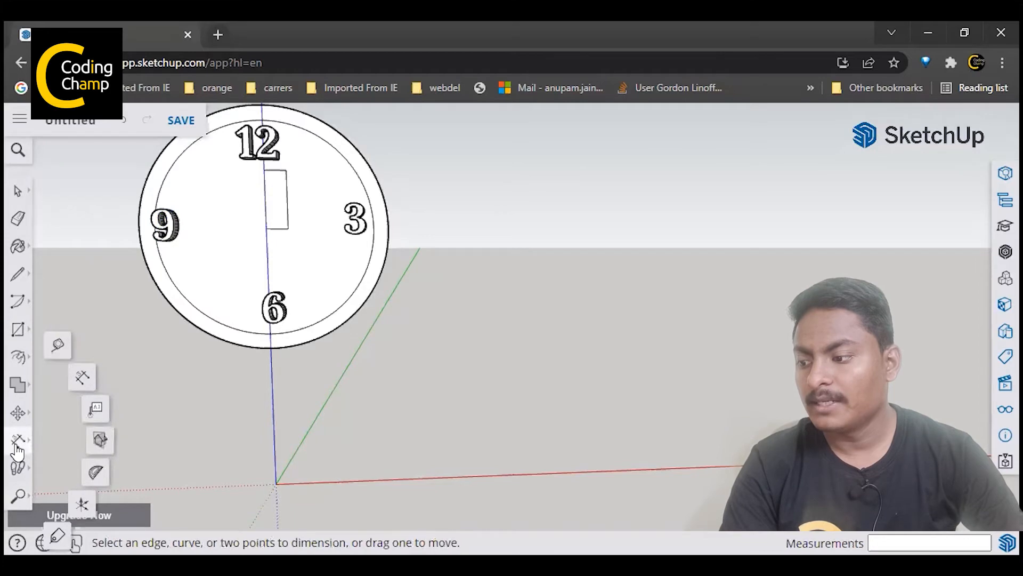
pyautogui.click(17, 413)
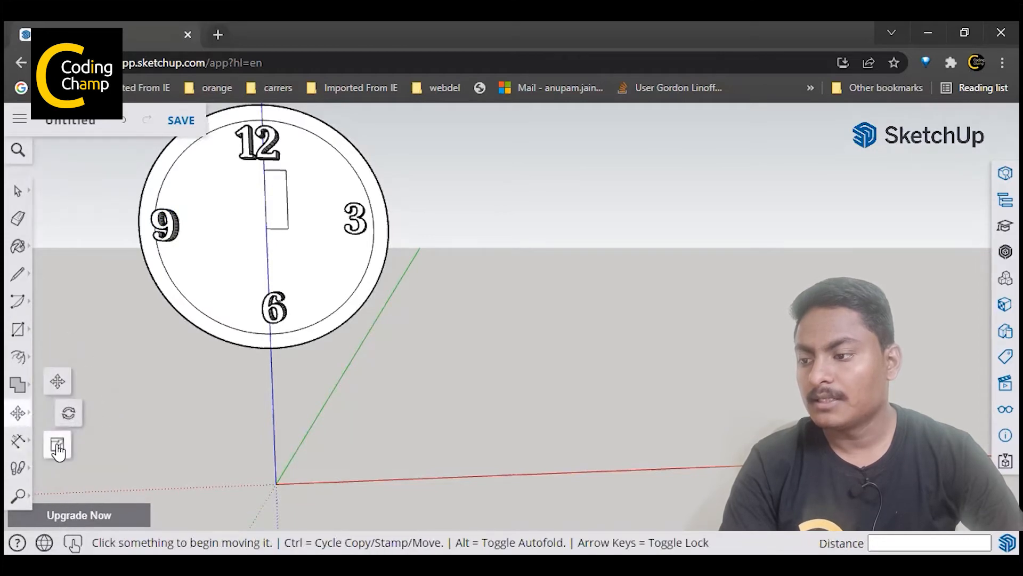
pyautogui.click(57, 445)
pyautogui.click(278, 205)
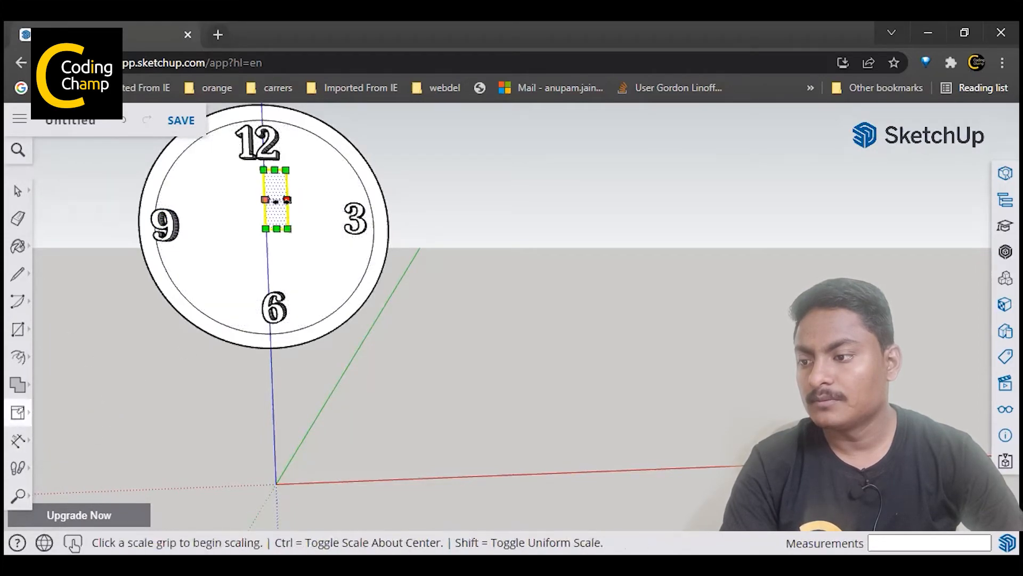
pyautogui.click(288, 200)
pyautogui.click(271, 200)
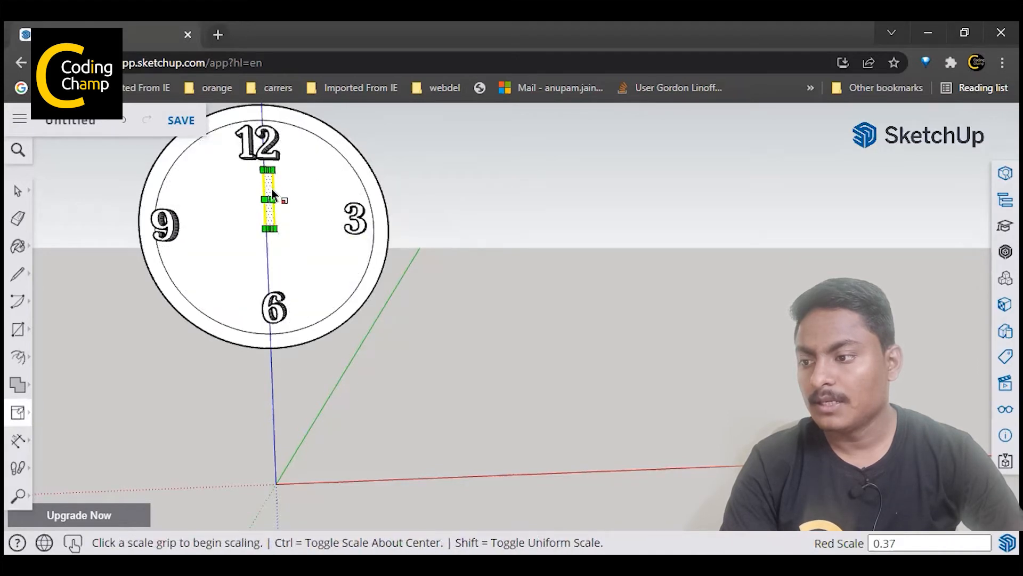
# Step: Move the narrowed hand about 4.8 cm along the red axis to centre it on the vertical blue axis
pyautogui.click(17, 411)
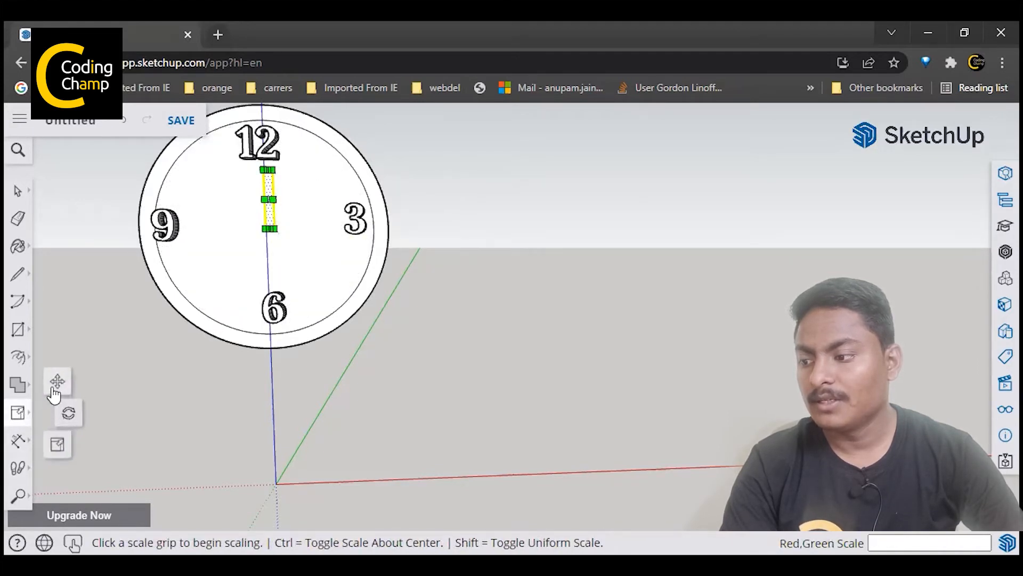
pyautogui.click(56, 385)
pyautogui.click(269, 208)
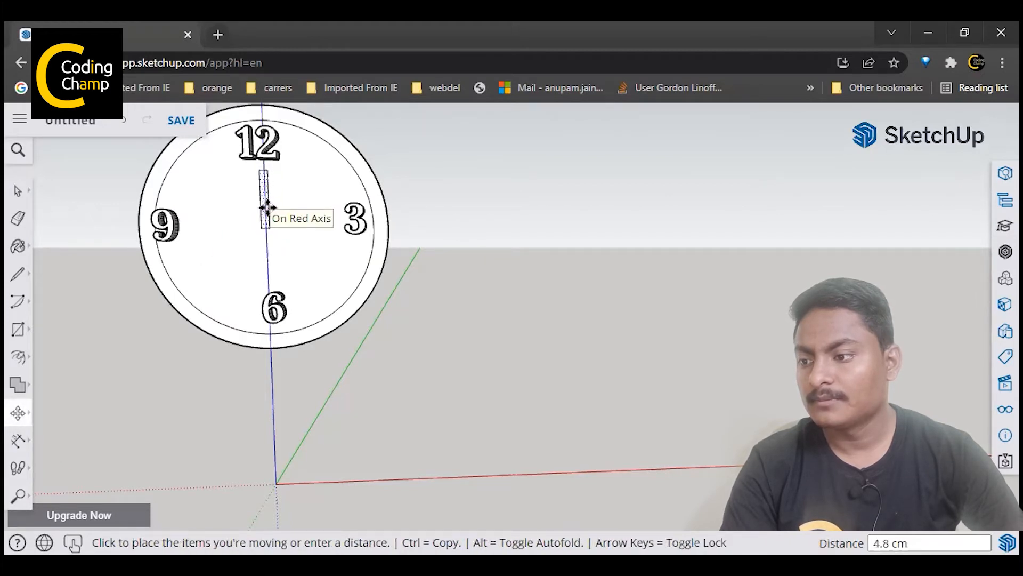
pyautogui.click(267, 208)
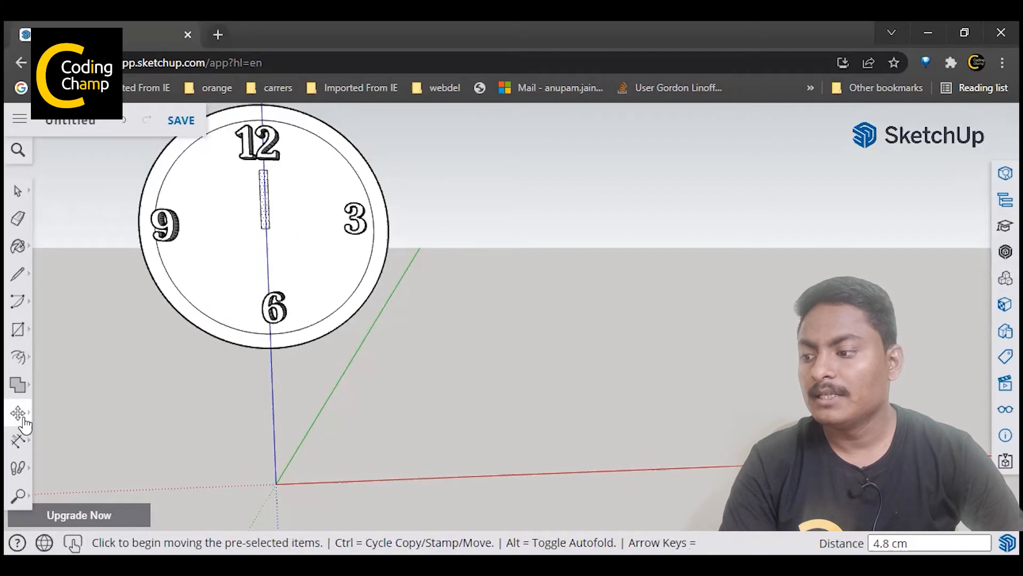
# Step: Draw a thin rectangle about 74.5 cm by 4.2 cm from the upright hand's lower corner towards the 3
pyautogui.click(19, 276)
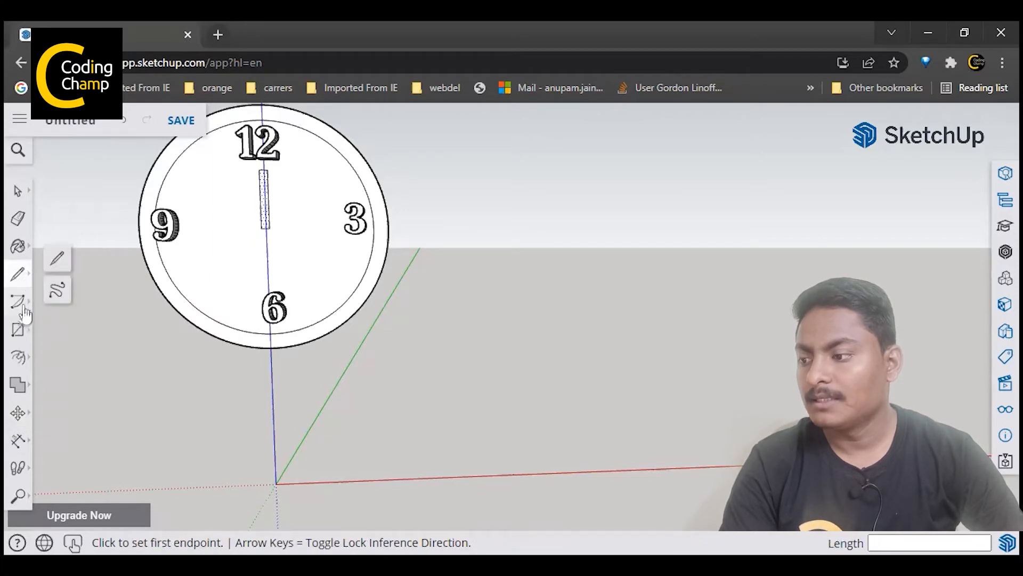
pyautogui.click(18, 329)
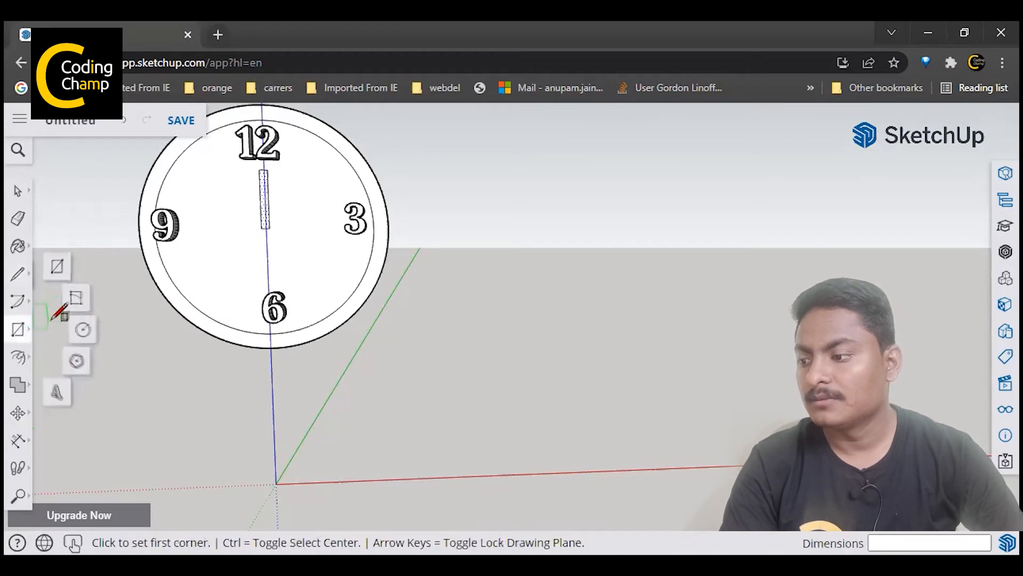
pyautogui.click(60, 265)
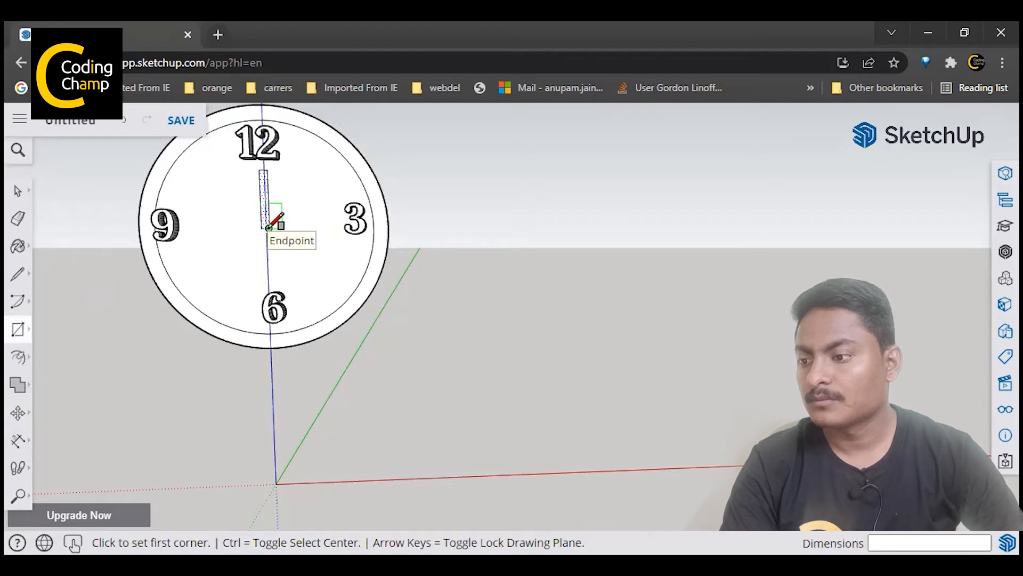
pyautogui.click(269, 227)
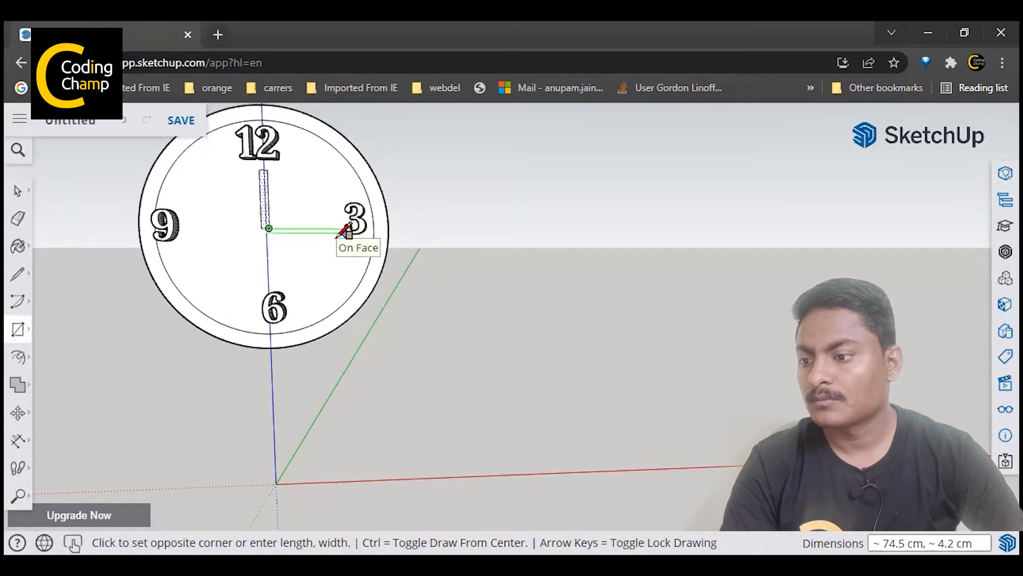
pyautogui.click(345, 231)
# Step: Draw a third hand rectangle about 99.2 cm long and 16.9 cm wide from the centre down beside the 6
pyautogui.moveTo(448, 356); pyautogui.dragTo(480, 386, button='middle')
pyautogui.press('r')
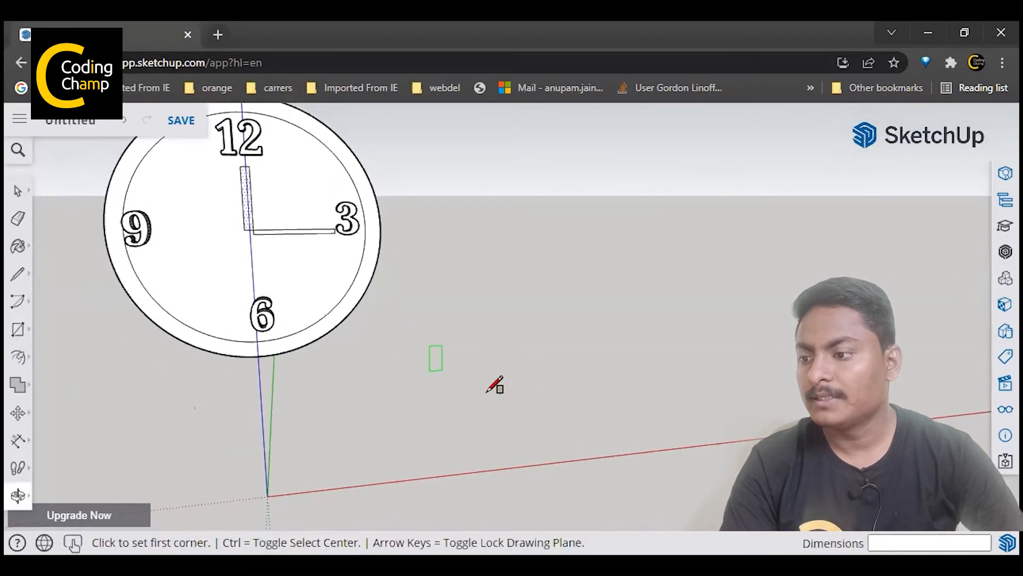
pyautogui.click(244, 230)
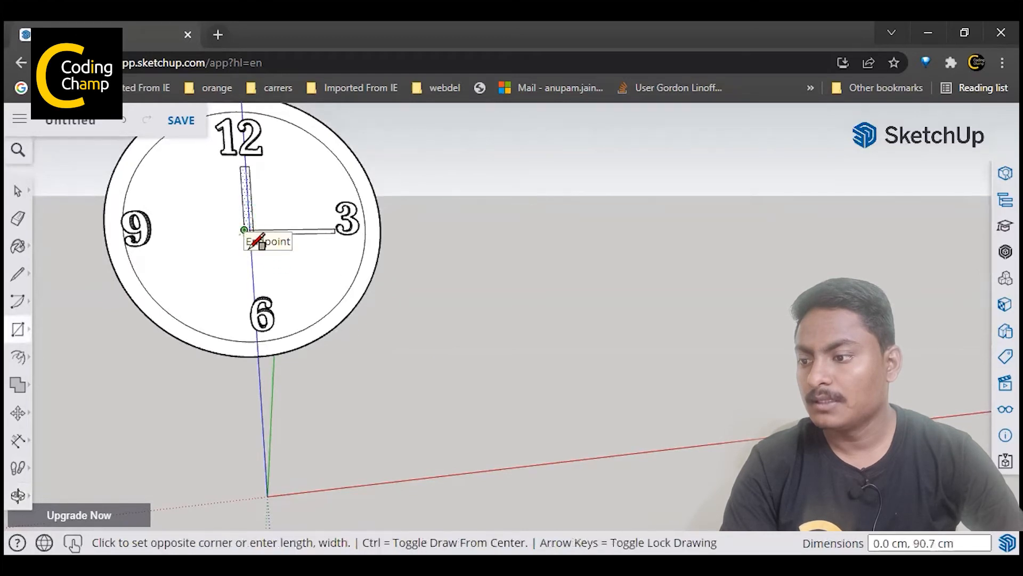
pyautogui.click(247, 324)
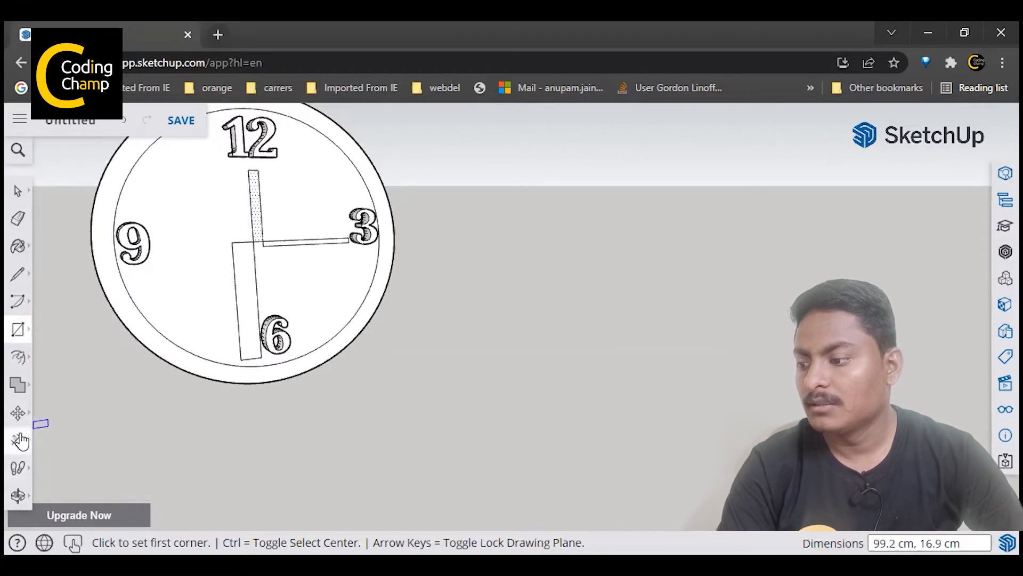
# Step: Scale the hand rectangle beside the 6 along the red axis to about 0.11 of its width
pyautogui.click(19, 440)
pyautogui.click(17, 494)
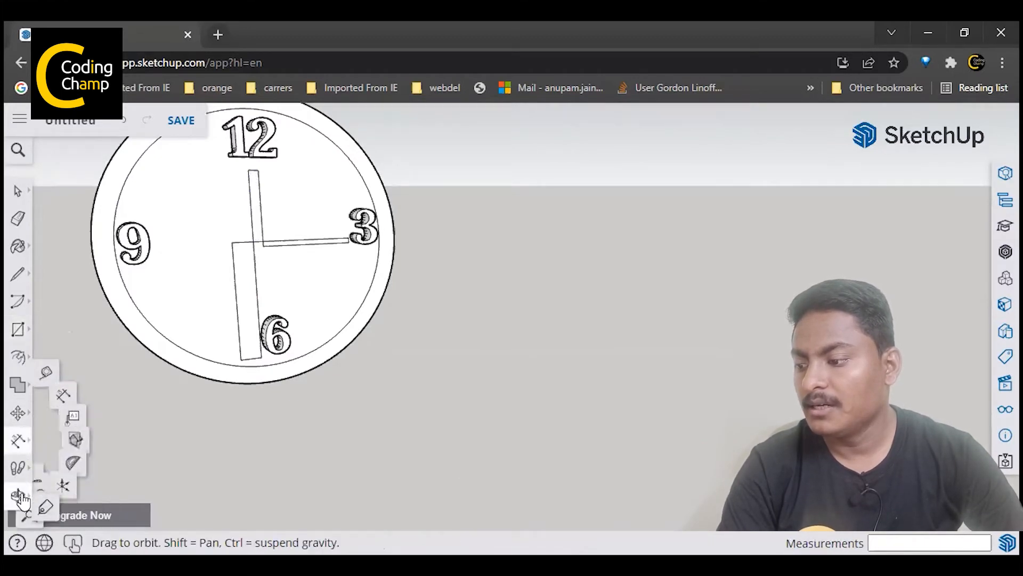
pyautogui.click(17, 440)
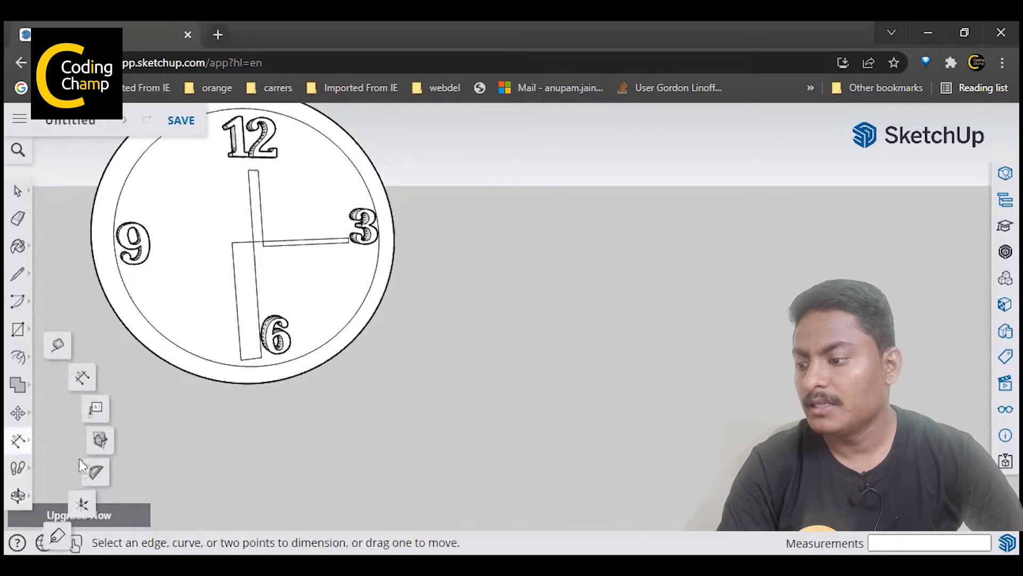
pyautogui.click(17, 412)
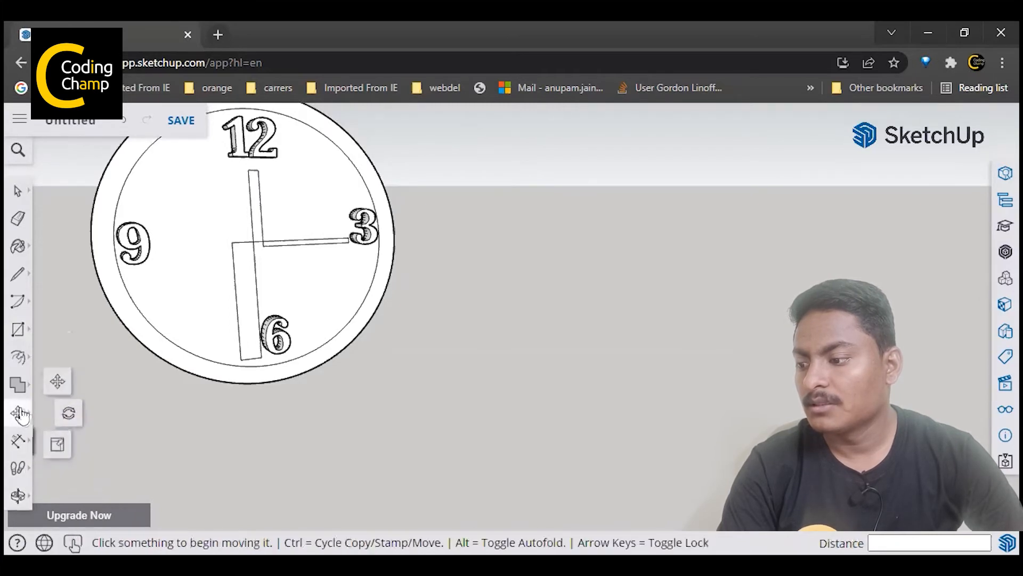
pyautogui.click(57, 446)
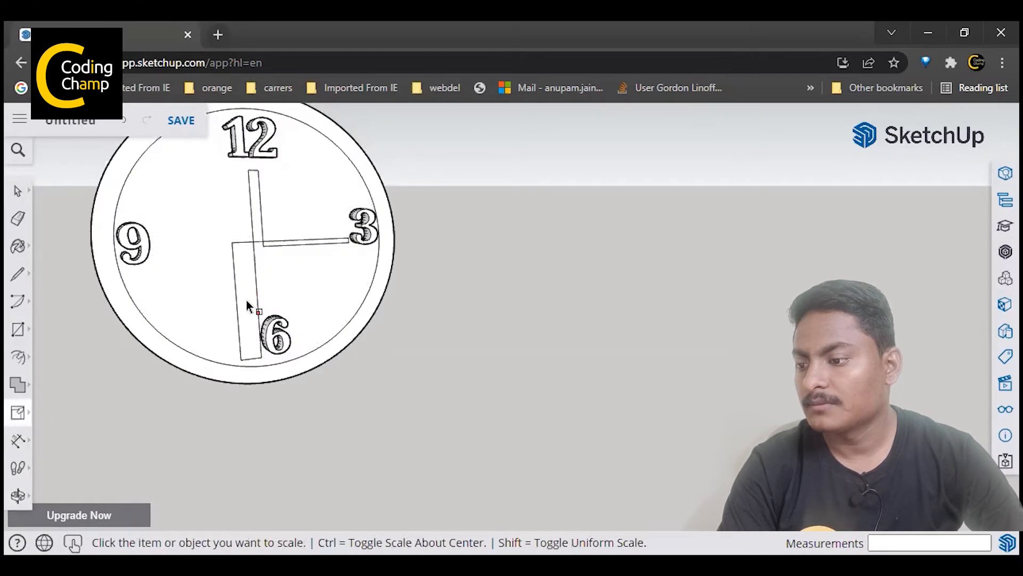
pyautogui.click(17, 190)
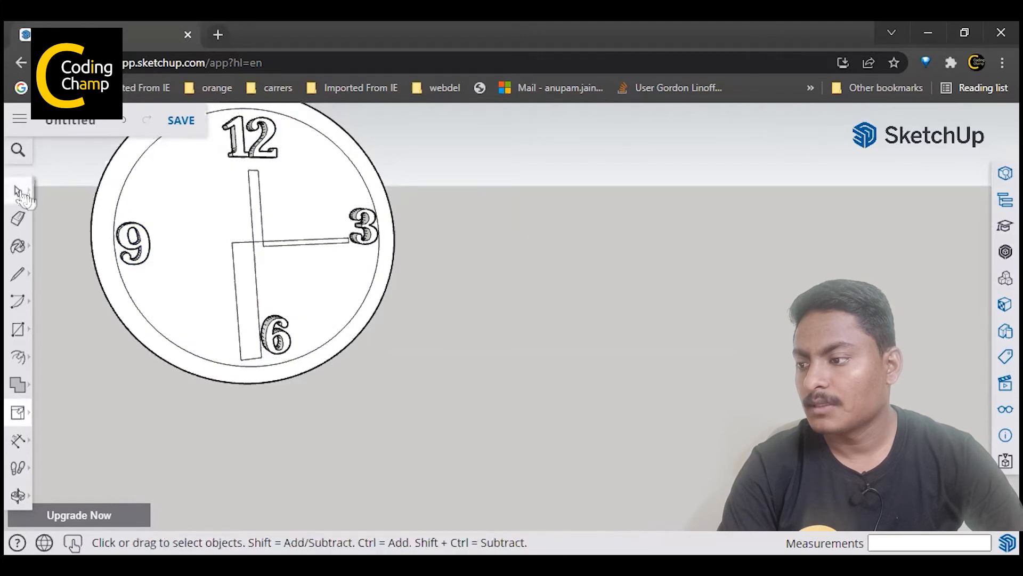
pyautogui.click(253, 276)
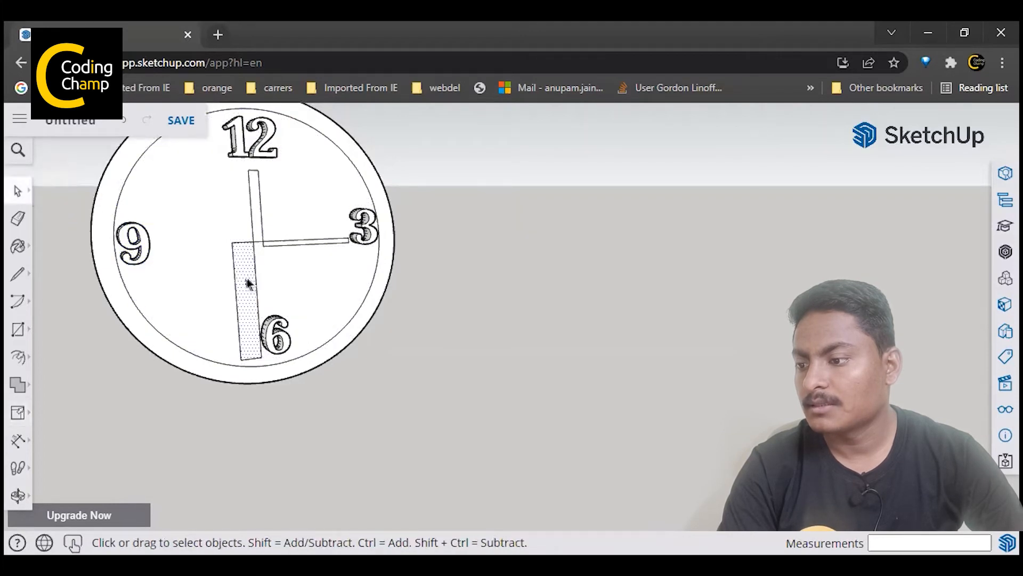
pyautogui.click(20, 416)
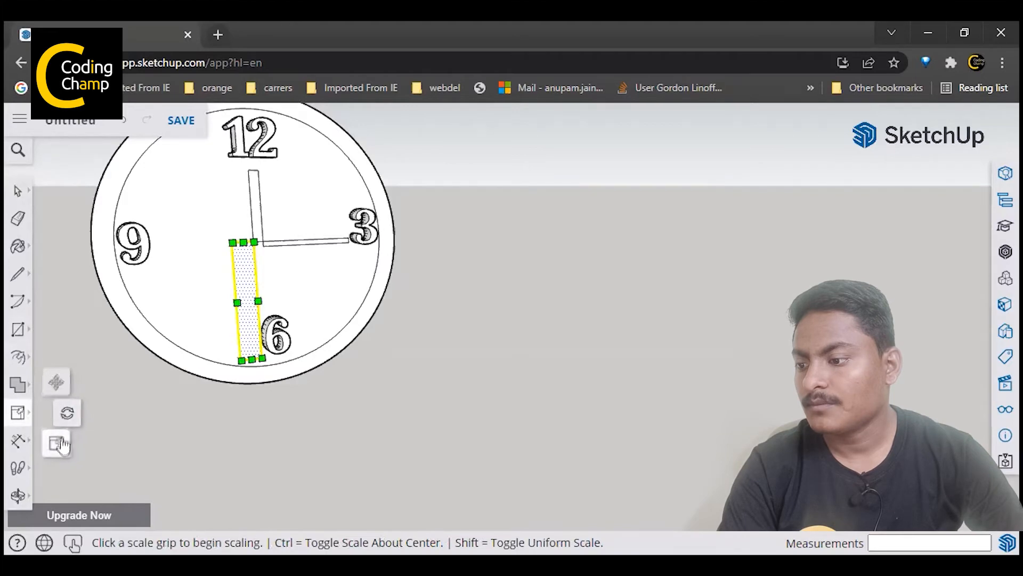
pyautogui.click(237, 303)
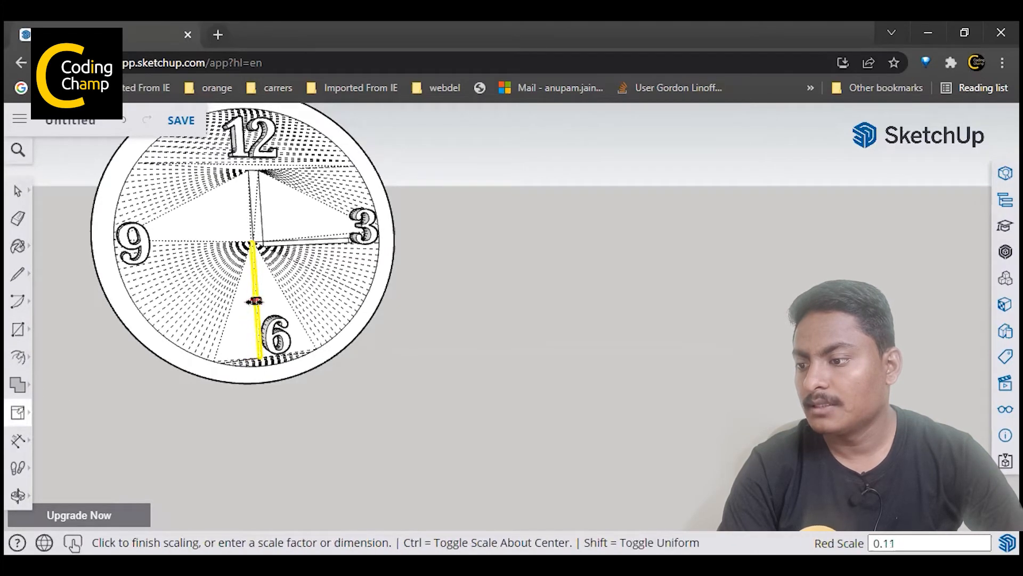
pyautogui.click(254, 302)
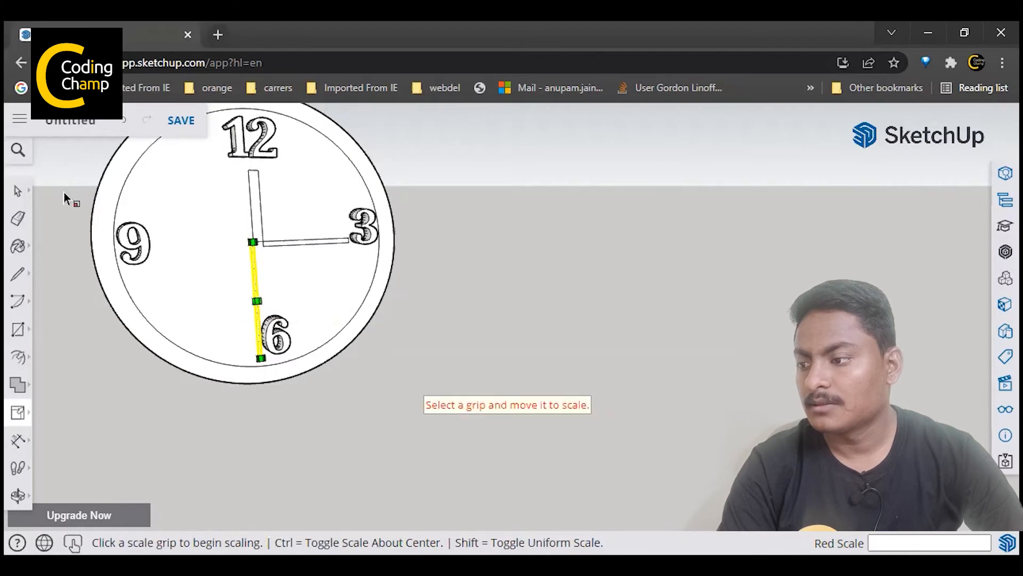
# Step: Erase the edges separating the three hands at the clock's centre to merge them into one face
pyautogui.click(17, 190)
pyautogui.moveTo(240, 290); pyautogui.dragTo(406, 471, button='middle')
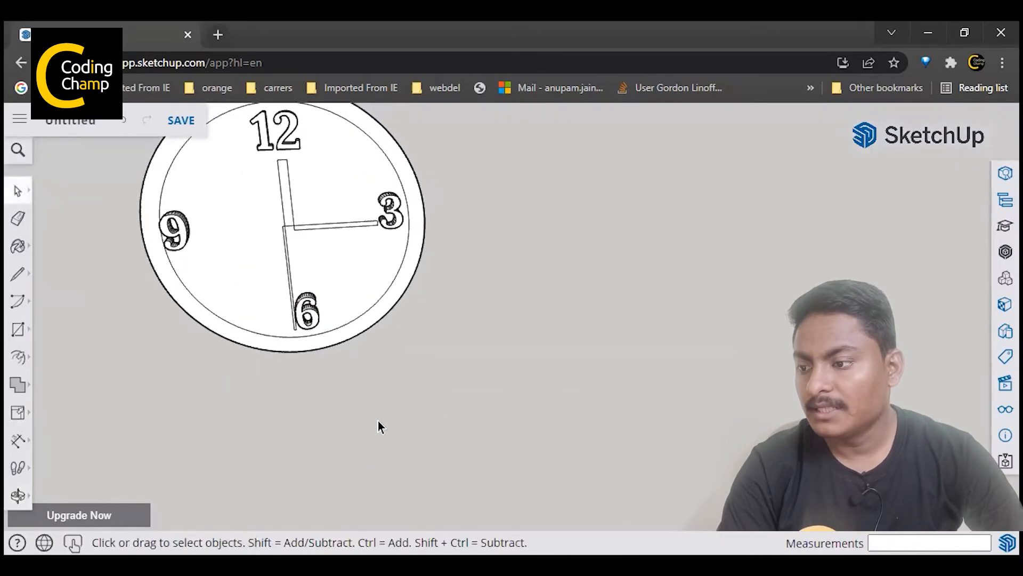
pyautogui.moveTo(378, 426); pyautogui.dragTo(373, 363, button='middle')
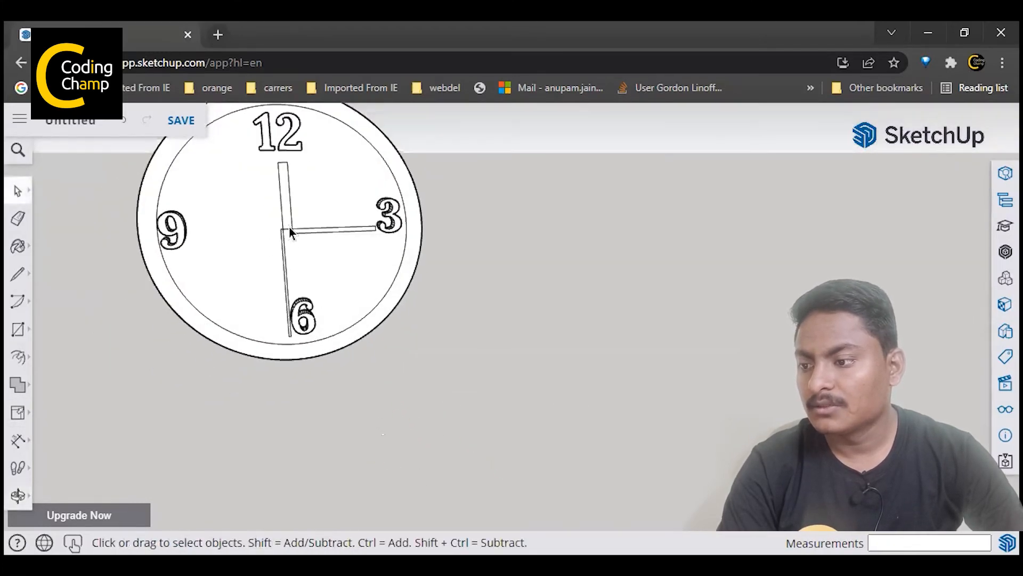
pyautogui.click(26, 218)
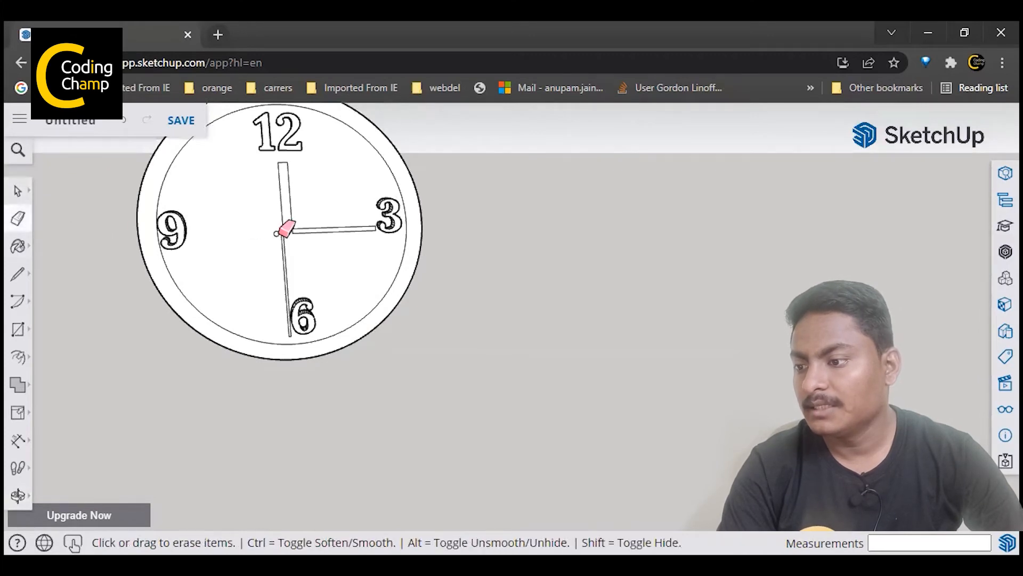
pyautogui.moveTo(292, 226); pyautogui.dragTo(589, 349, button='middle')
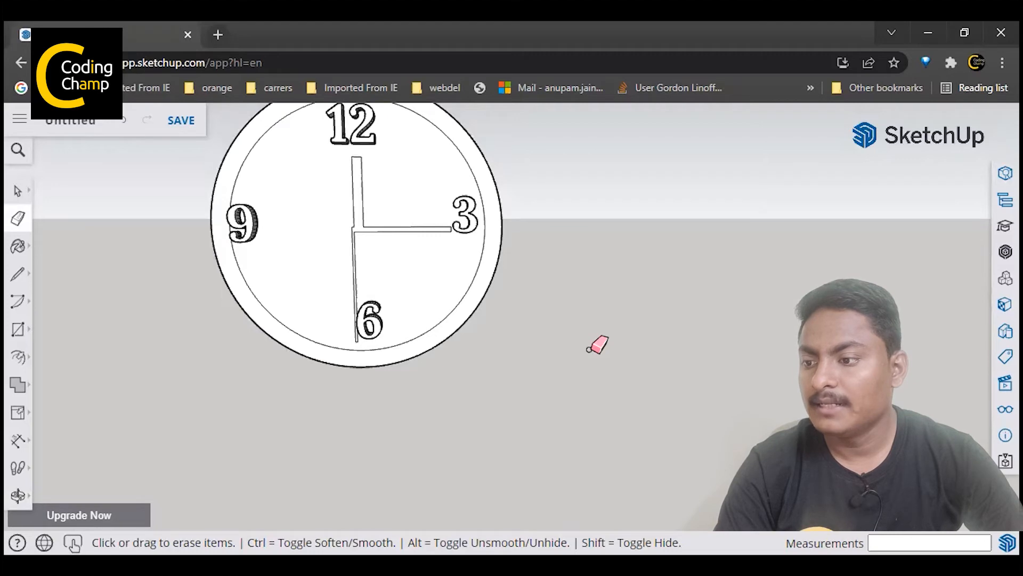
pyautogui.moveTo(588, 349)
pyautogui.mouseDown(button='middle')
pyautogui.moveTo(441, 373)
pyautogui.moveTo(617, 402)
pyautogui.moveTo(714, 387)
pyautogui.moveTo(637, 388)
pyautogui.mouseUp(button='middle')
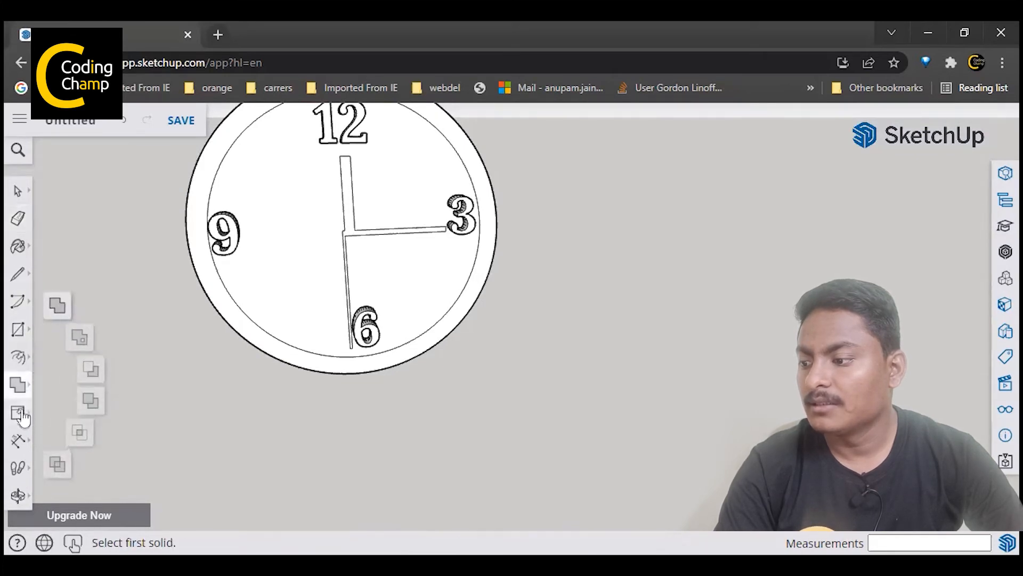
# Step: Push/Pull the clock's outer ring outward by about 22.8 cm to form a raised frame
pyautogui.click(20, 357)
pyautogui.click(54, 328)
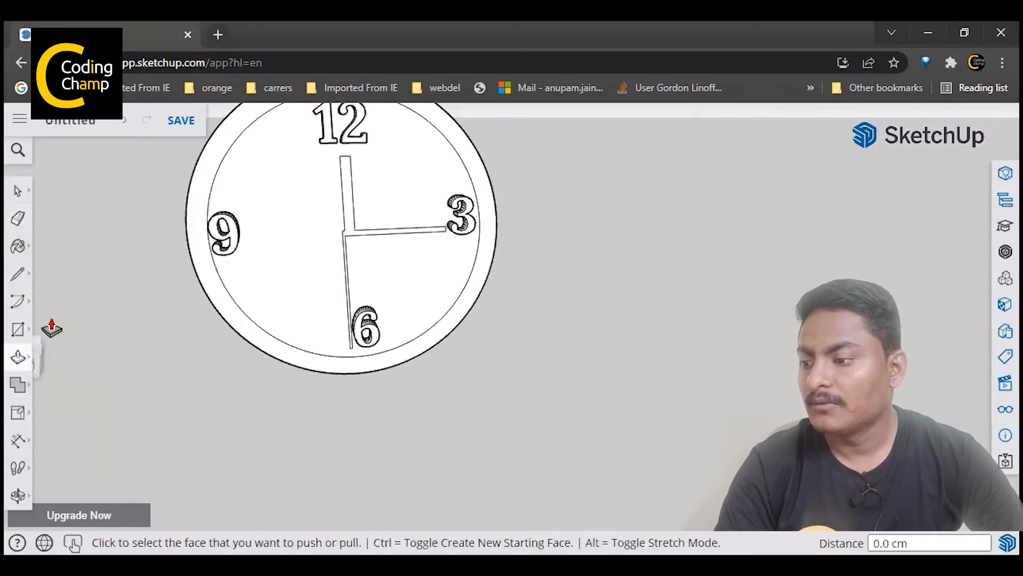
pyautogui.click(199, 282)
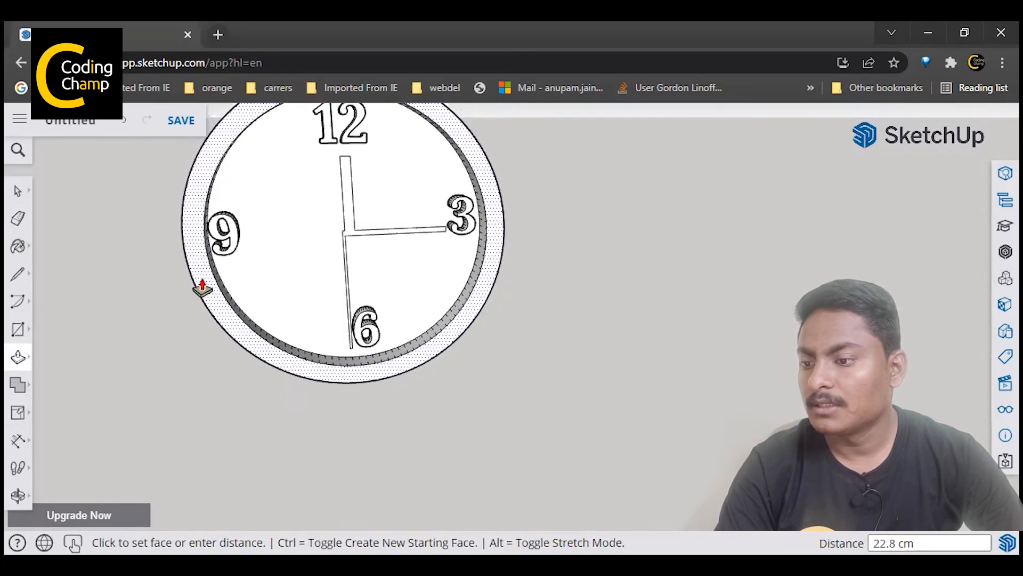
pyautogui.click(202, 285)
# Step: Push/Pull the merged clock hands outward by about 12.8 cm from the clock face
pyautogui.press('o')
pyautogui.moveTo(233, 423); pyautogui.dragTo(201, 414)
pyautogui.press('p')
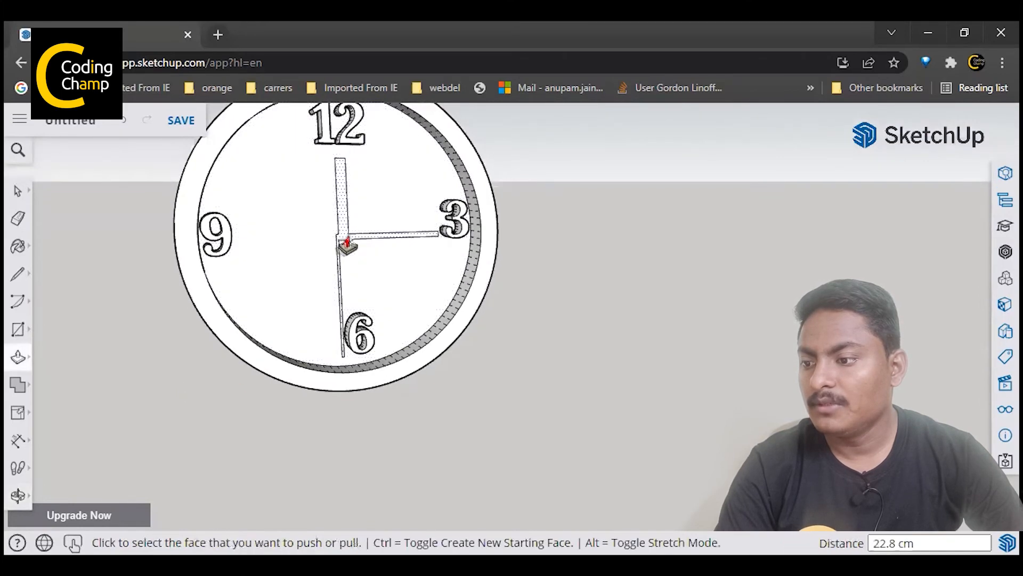
pyautogui.click(345, 233)
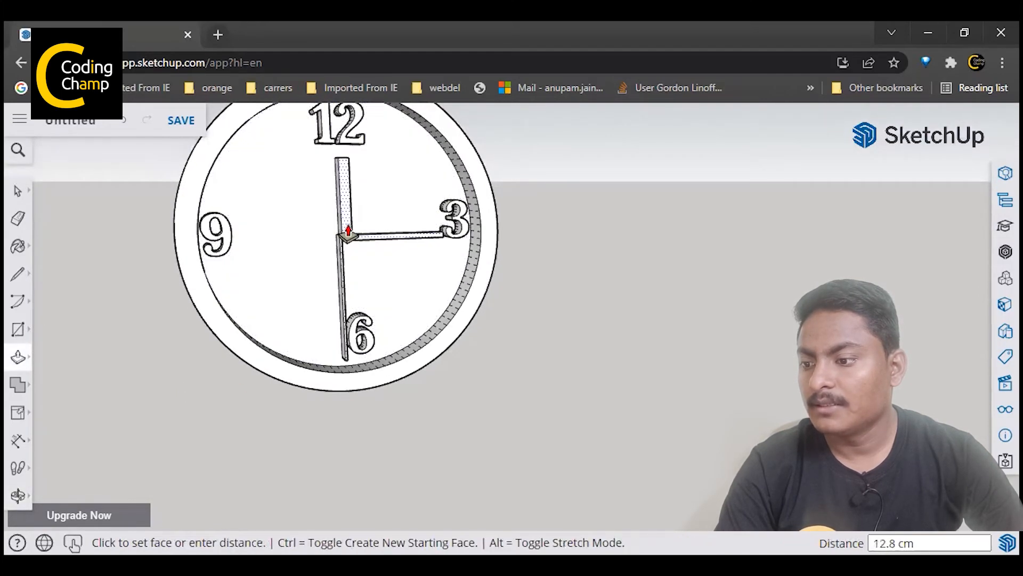
pyautogui.click(347, 232)
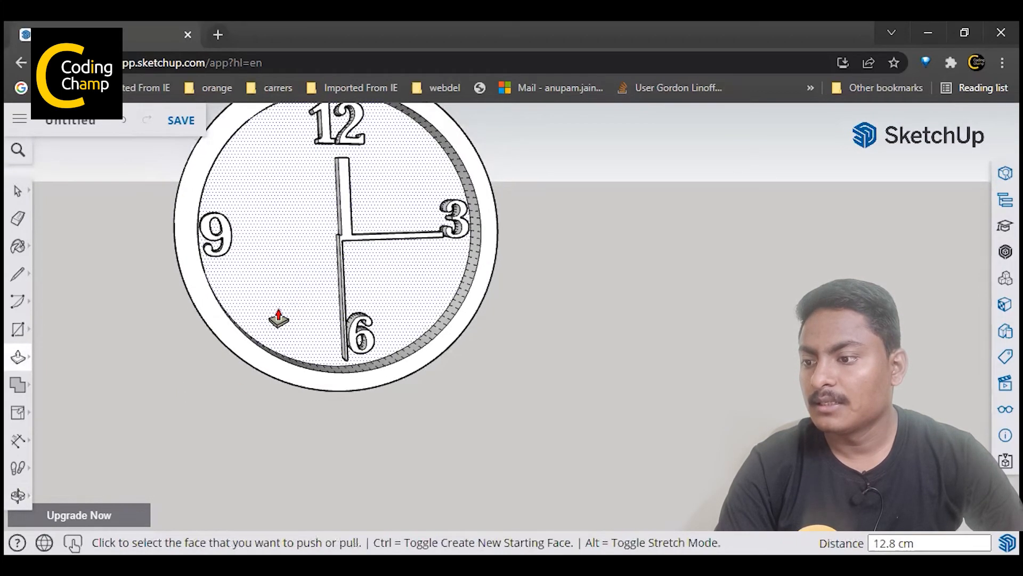
# Step: Paint the inner clock face with a grey mirror material from the Glass and Mirrors materials
pyautogui.press('o')
pyautogui.moveTo(330, 311); pyautogui.dragTo(532, 322)
pyautogui.moveTo(531, 322); pyautogui.dragTo(250, 347, button='middle')
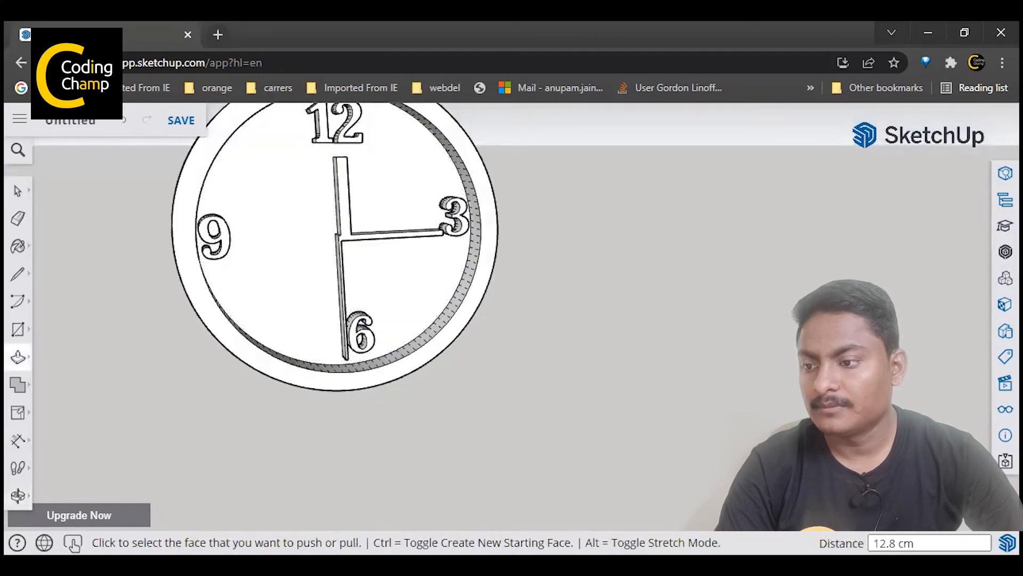
pyautogui.moveTo(469, 383); pyautogui.dragTo(666, 334, button='middle')
pyautogui.moveTo(667, 334); pyautogui.dragTo(680, 352)
pyautogui.moveTo(681, 352); pyautogui.dragTo(699, 378, button='middle')
pyautogui.click(17, 245)
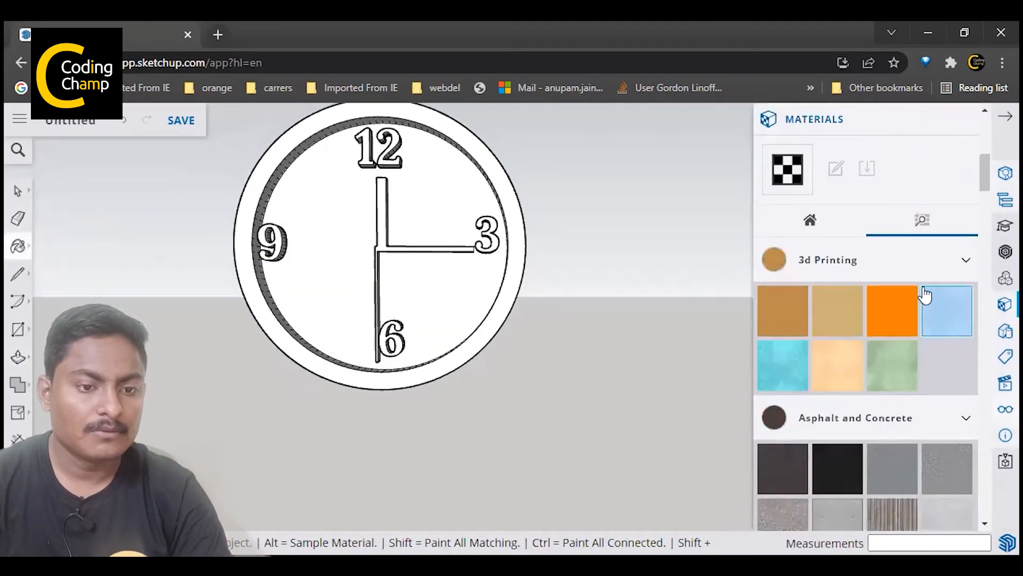
pyautogui.scroll(-3, 836, 445)
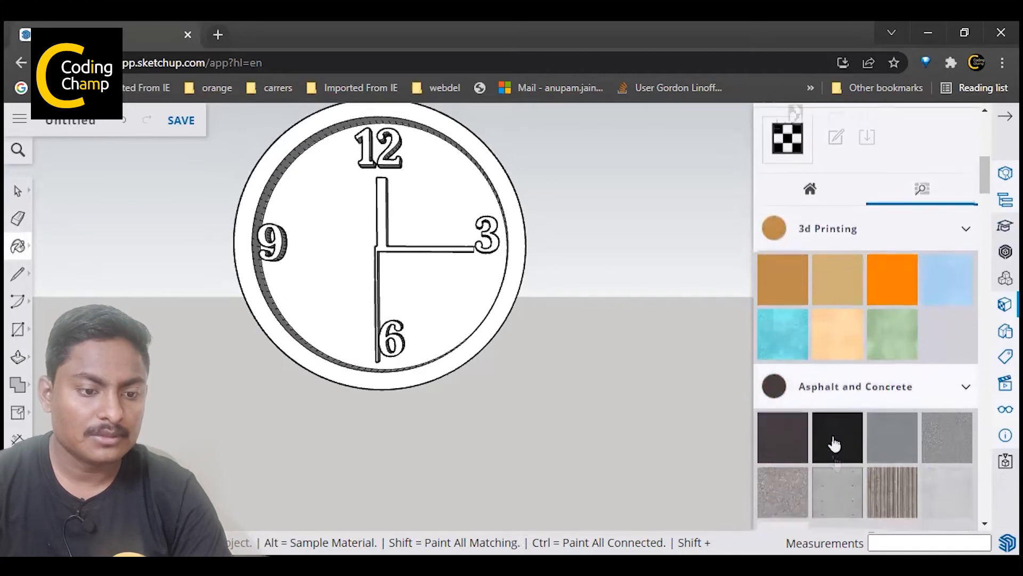
pyautogui.scroll(-9, 835, 446)
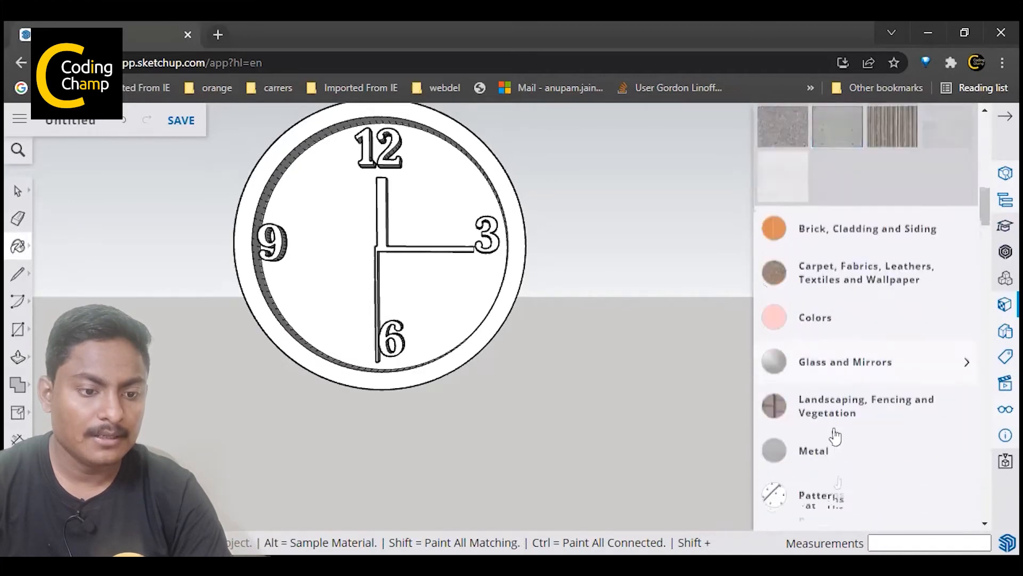
pyautogui.click(859, 219)
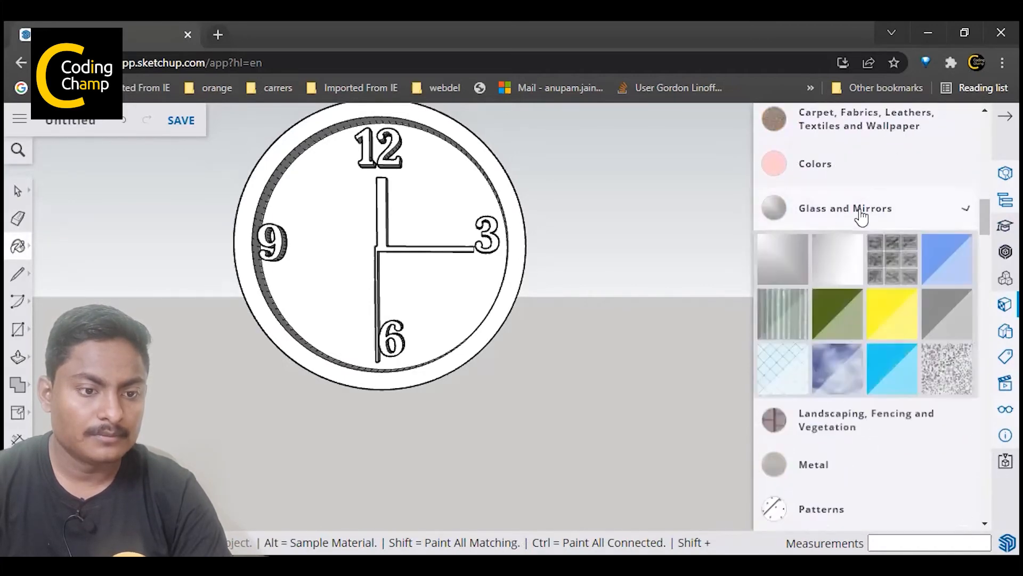
pyautogui.click(416, 211)
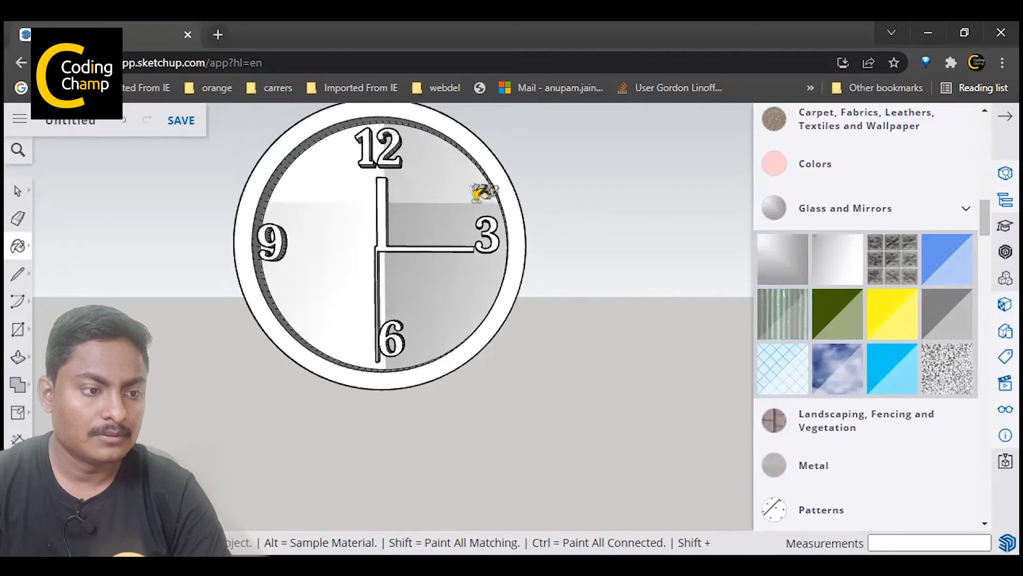
pyautogui.click(441, 202)
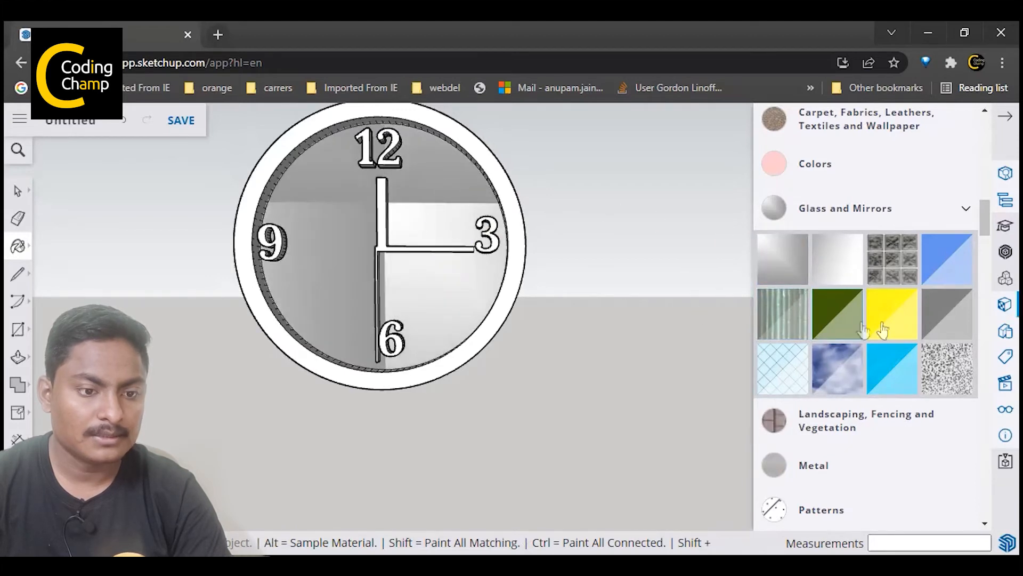
pyautogui.click(833, 265)
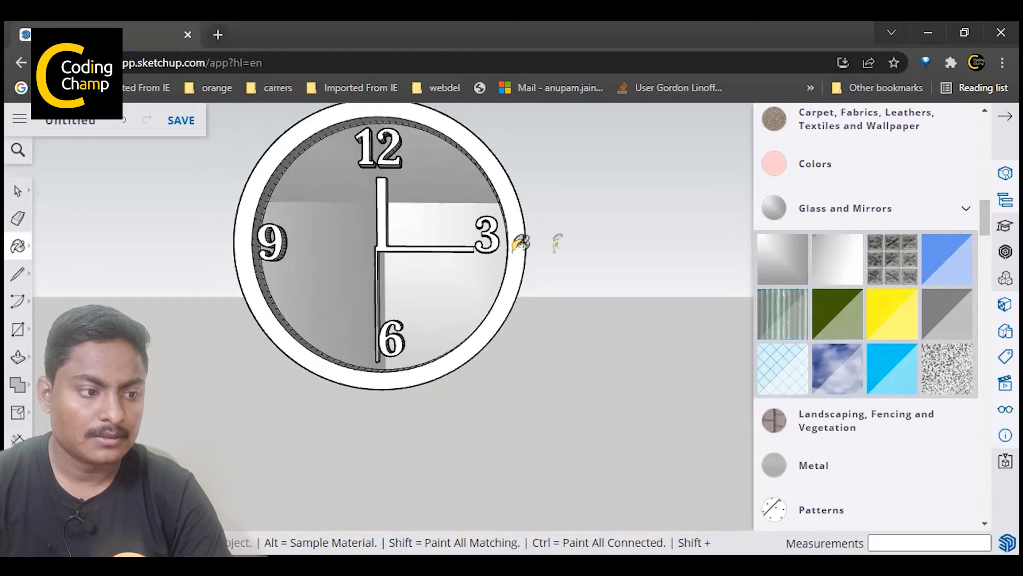
pyautogui.moveTo(691, 316)
pyautogui.mouseDown(button='middle')
pyautogui.moveTo(731, 400)
pyautogui.moveTo(644, 379)
pyautogui.moveTo(371, 359)
pyautogui.moveTo(575, 299)
pyautogui.moveTo(658, 308)
pyautogui.moveTo(650, 317)
pyautogui.mouseUp(button='middle')
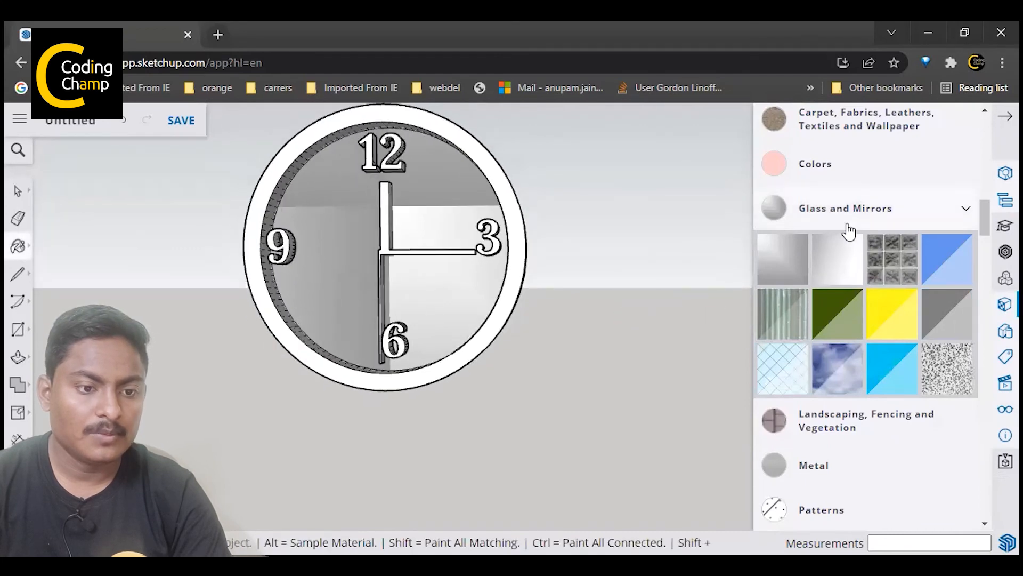
# Step: Try the diamond-plate metal and the rust-coloured metal on the front of the outer ring
pyautogui.scroll(-3, 863, 384)
pyautogui.click(845, 305)
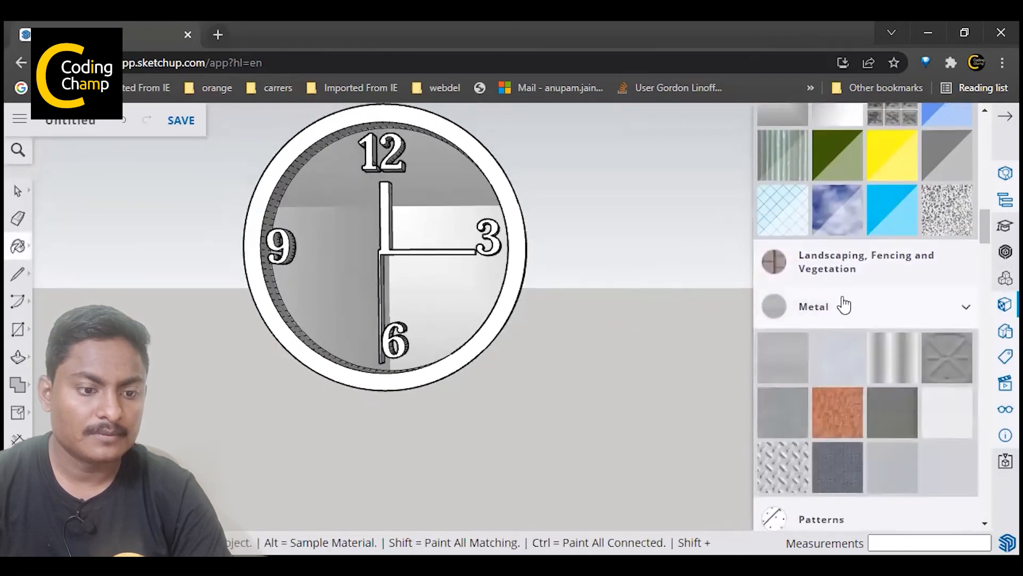
pyautogui.scroll(-2, 848, 432)
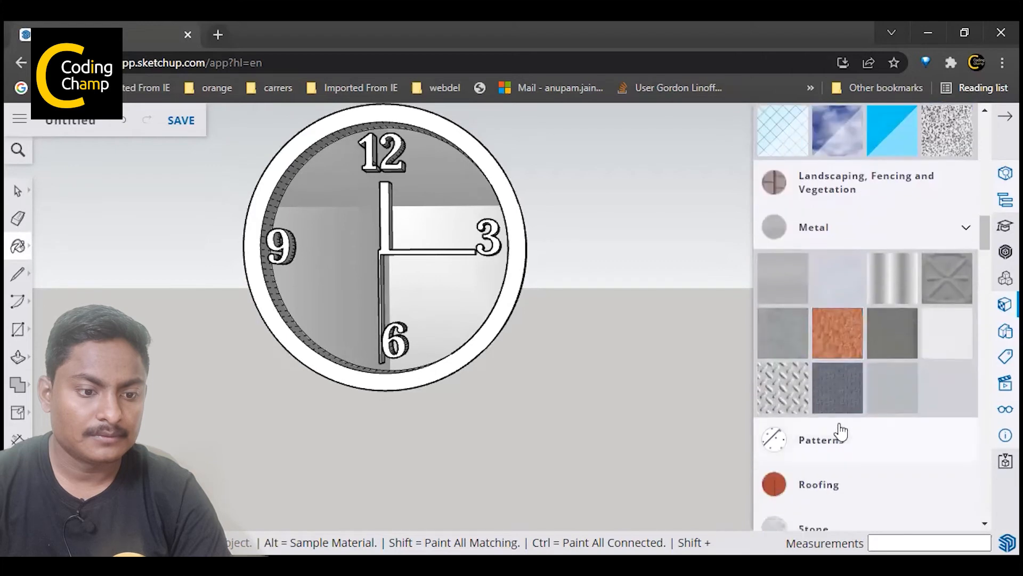
pyautogui.click(768, 380)
pyautogui.click(515, 286)
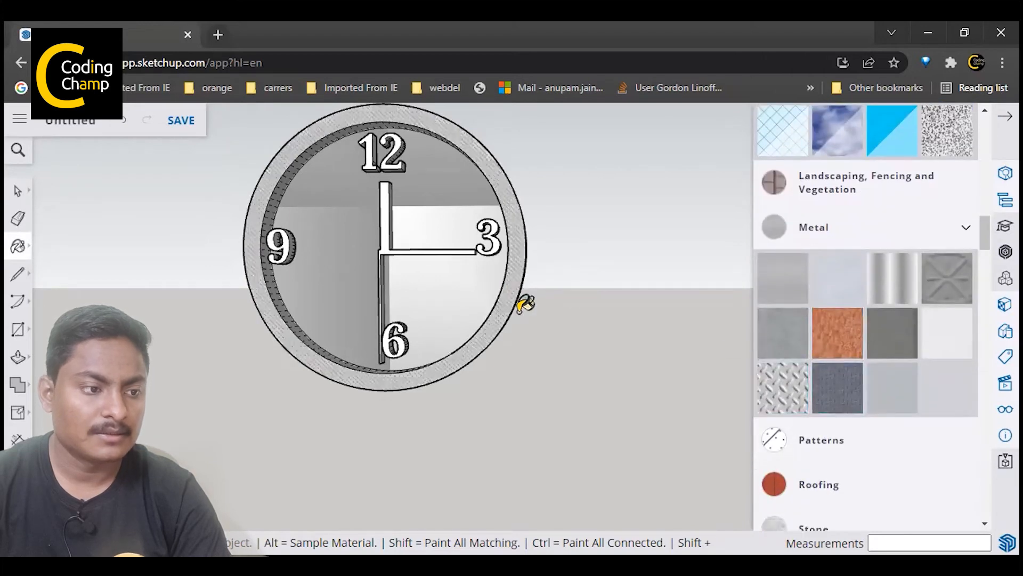
pyautogui.moveTo(530, 331)
pyautogui.mouseDown(button='middle')
pyautogui.moveTo(537, 354)
pyautogui.moveTo(539, 336)
pyautogui.mouseUp(button='middle')
pyautogui.click(833, 344)
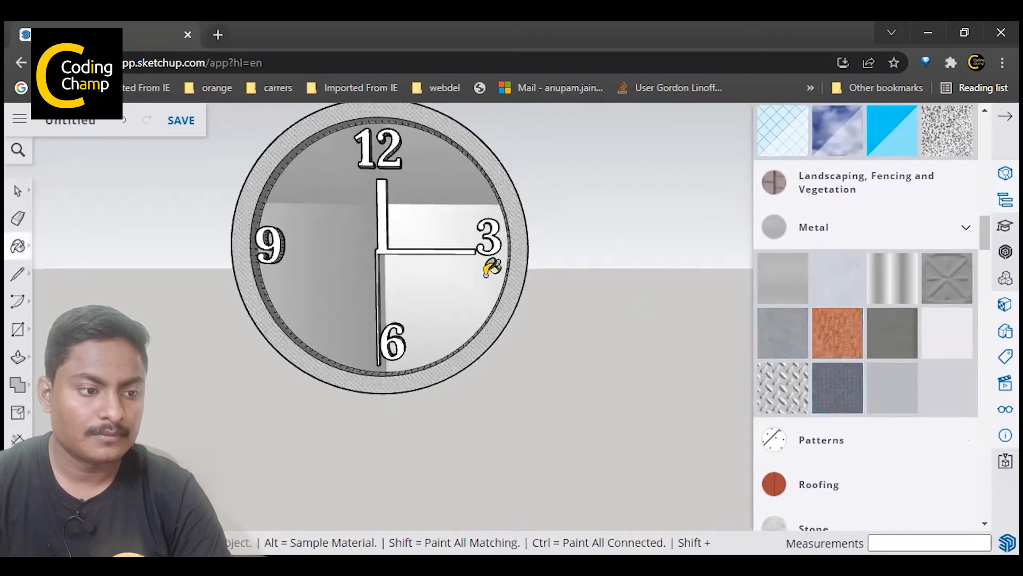
pyautogui.click(522, 269)
pyautogui.moveTo(628, 327)
pyautogui.mouseDown(button='middle')
pyautogui.moveTo(720, 363)
pyautogui.moveTo(680, 341)
pyautogui.moveTo(532, 335)
pyautogui.moveTo(583, 338)
pyautogui.moveTo(570, 340)
pyautogui.mouseUp(button='middle')
# Step: Try the black-and-white geometric tile and the black starburst tile on the front of the outer ring
pyautogui.scroll(-5, 804, 359)
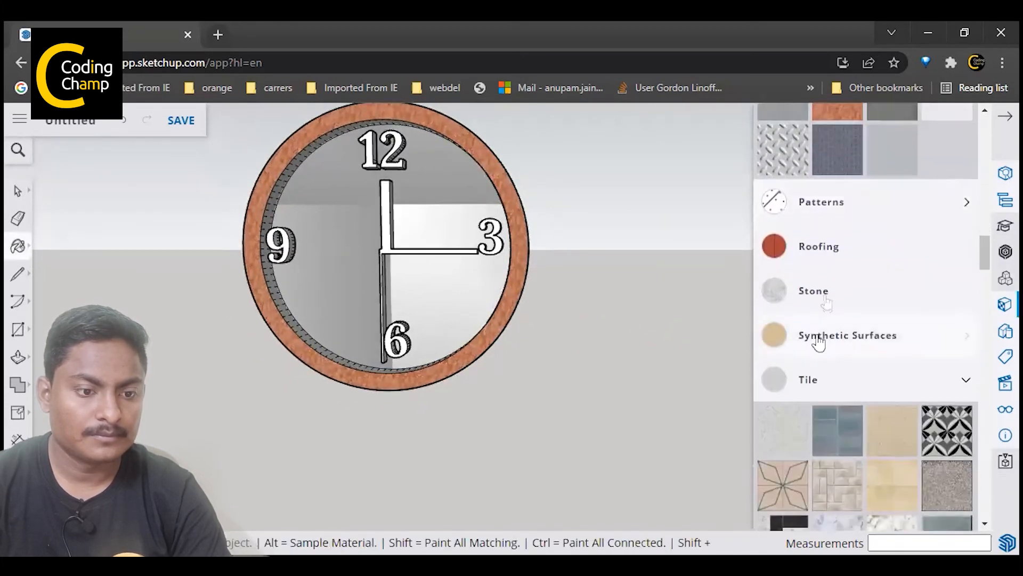
pyautogui.scroll(-5, 846, 344)
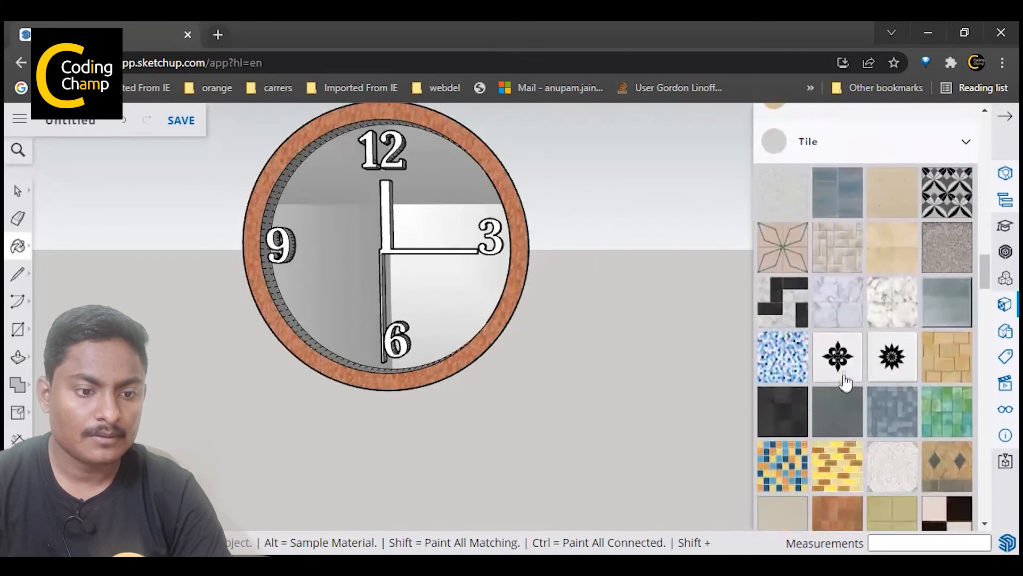
pyautogui.click(524, 213)
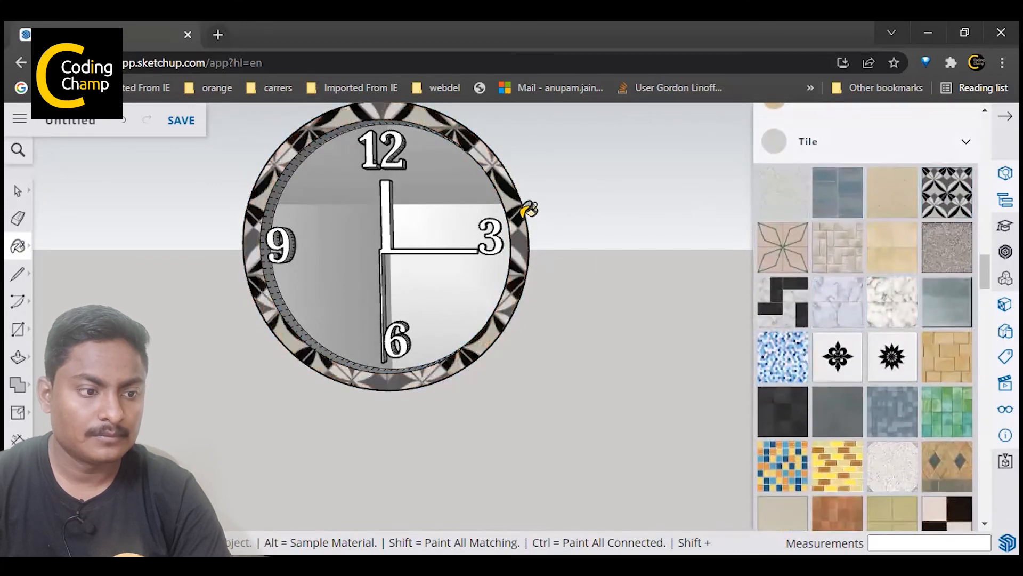
pyautogui.moveTo(627, 311); pyautogui.dragTo(679, 320, button='middle')
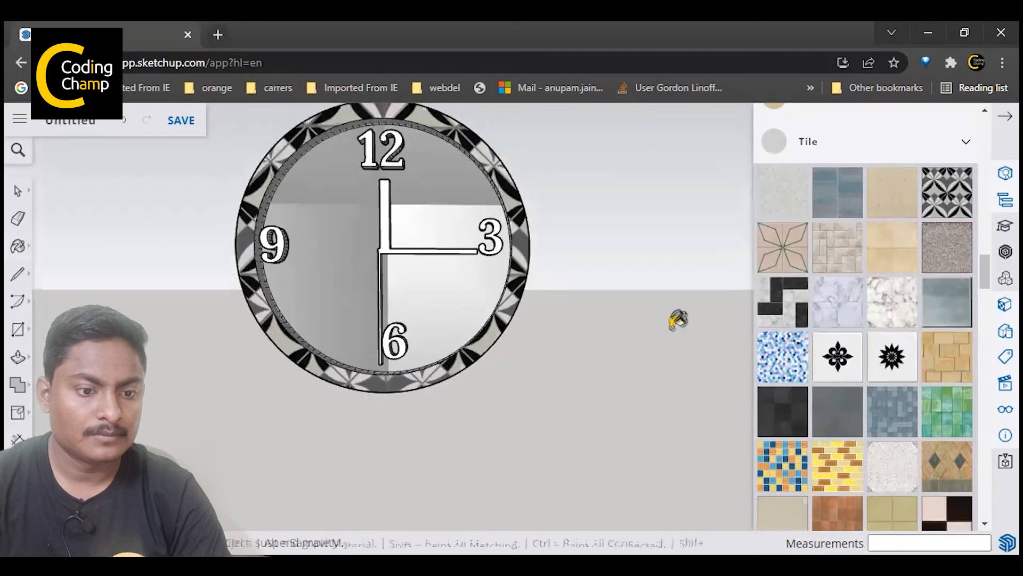
pyautogui.click(891, 360)
pyautogui.click(526, 263)
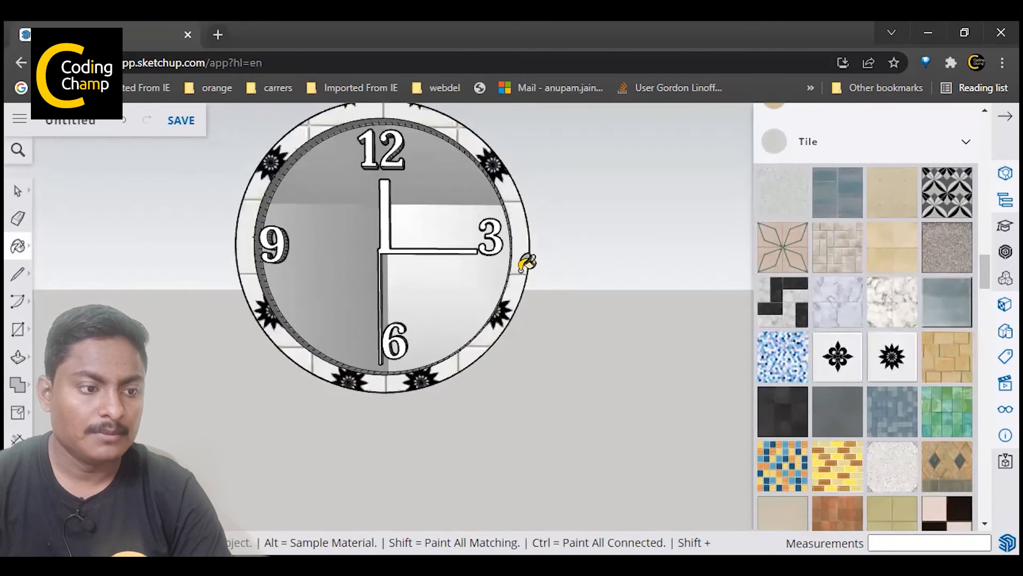
pyautogui.moveTo(593, 358); pyautogui.dragTo(570, 375, button='middle')
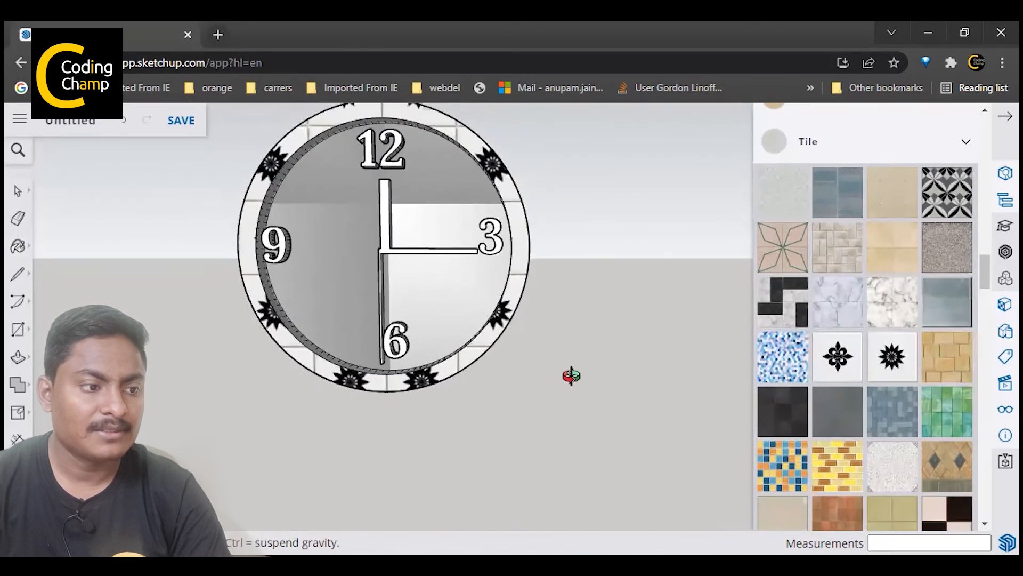
# Step: Paint the front of the outer ring with the black-and-white checkerboard tile
pyautogui.scroll(-4, 847, 240)
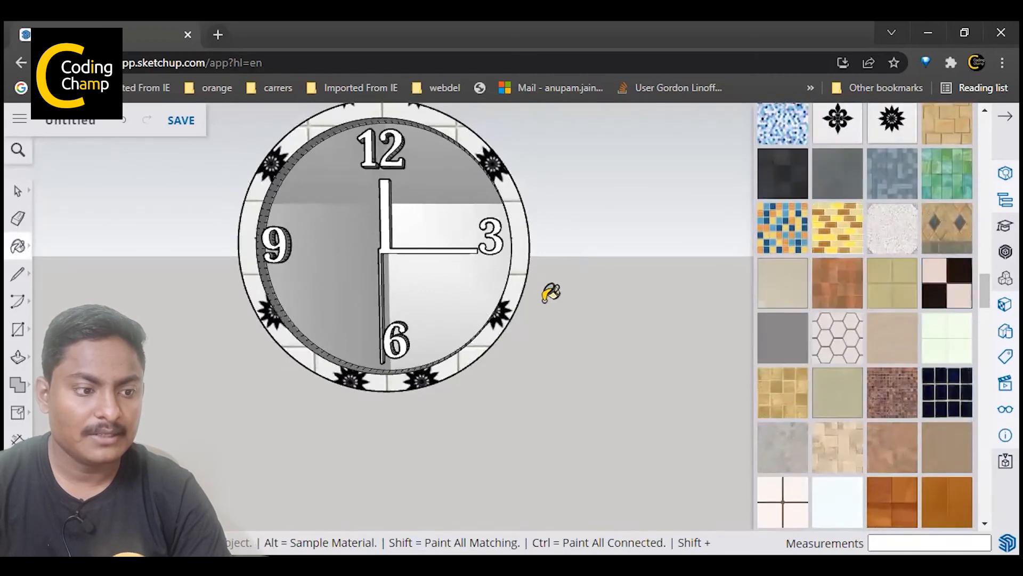
pyautogui.click(522, 279)
pyautogui.scroll(-3, 879, 463)
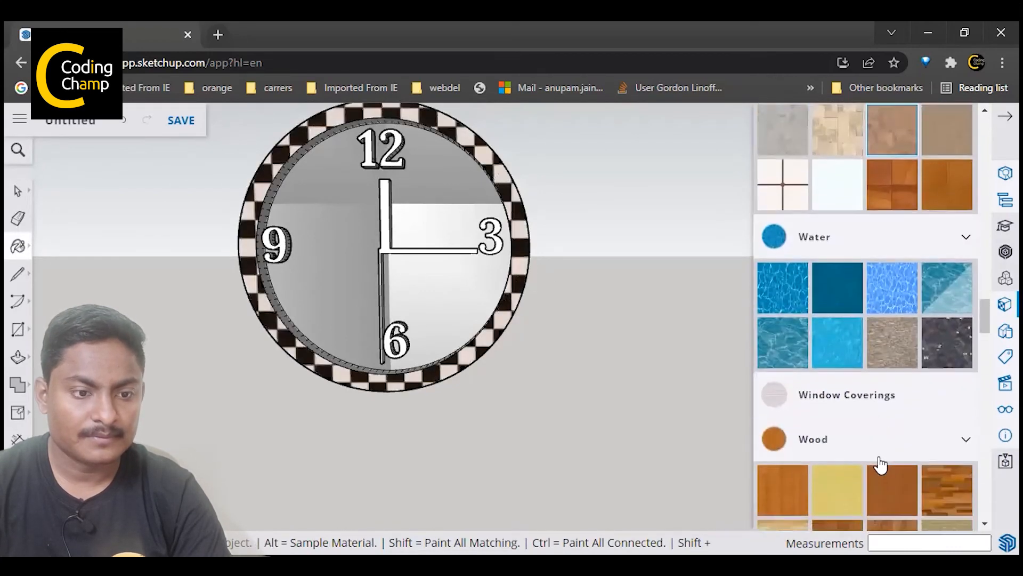
# Step: Try the corrugated metal material on the inner clock face, and undo that paint
pyautogui.scroll(3, 880, 456)
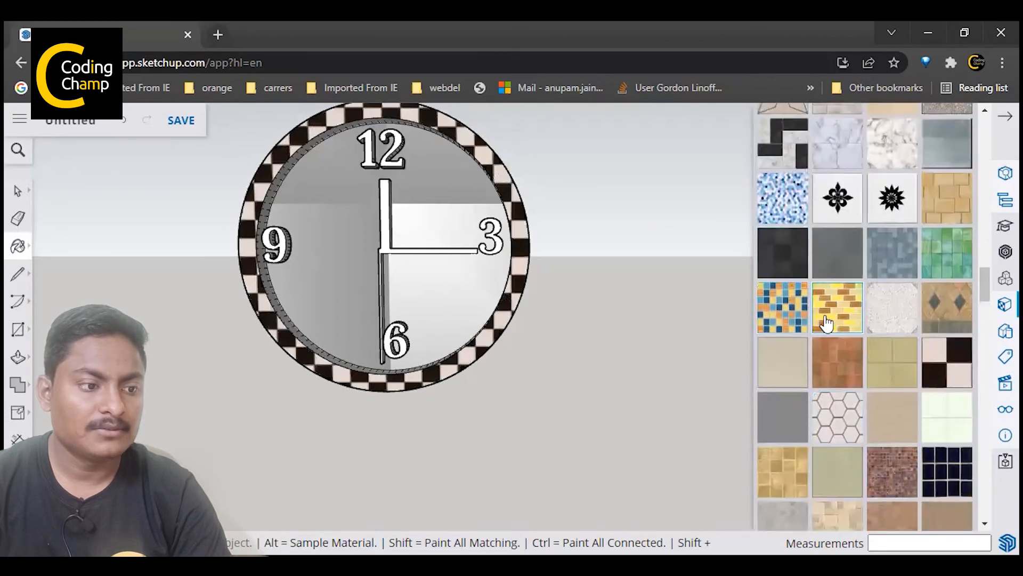
pyautogui.scroll(3, 831, 320)
pyautogui.scroll(8, 827, 323)
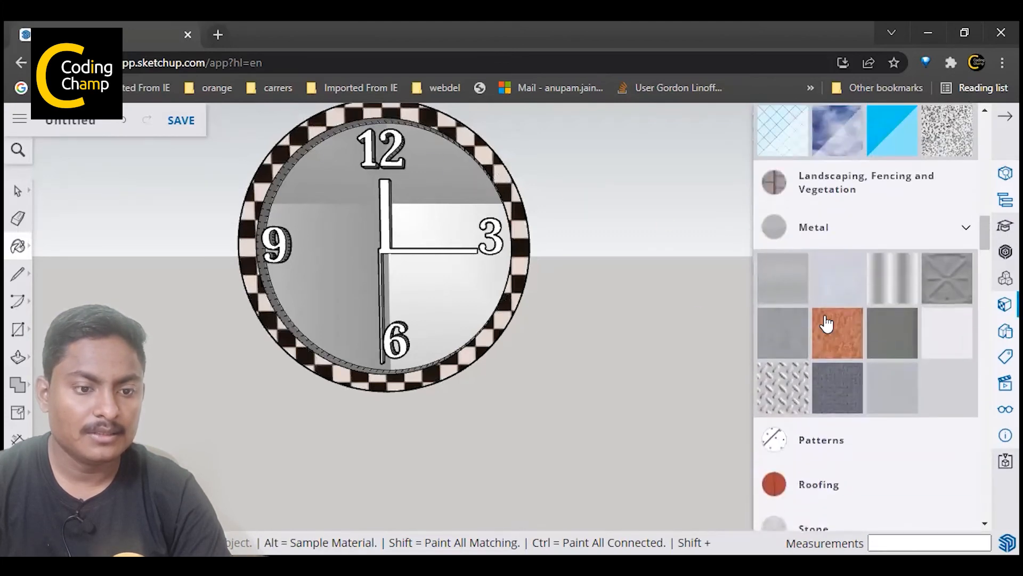
pyautogui.click(889, 293)
pyautogui.click(435, 191)
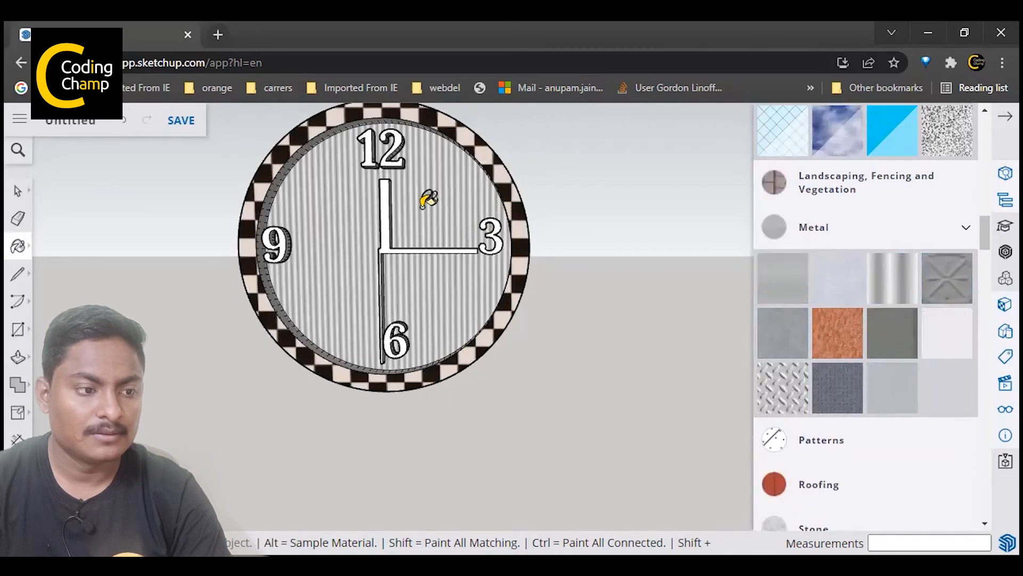
pyautogui.hotkey('ctrl', 'z')
pyautogui.moveTo(592, 339)
pyautogui.mouseDown(button='middle')
pyautogui.moveTo(637, 345)
pyautogui.moveTo(573, 317)
pyautogui.moveTo(579, 349)
pyautogui.mouseUp(button='middle')
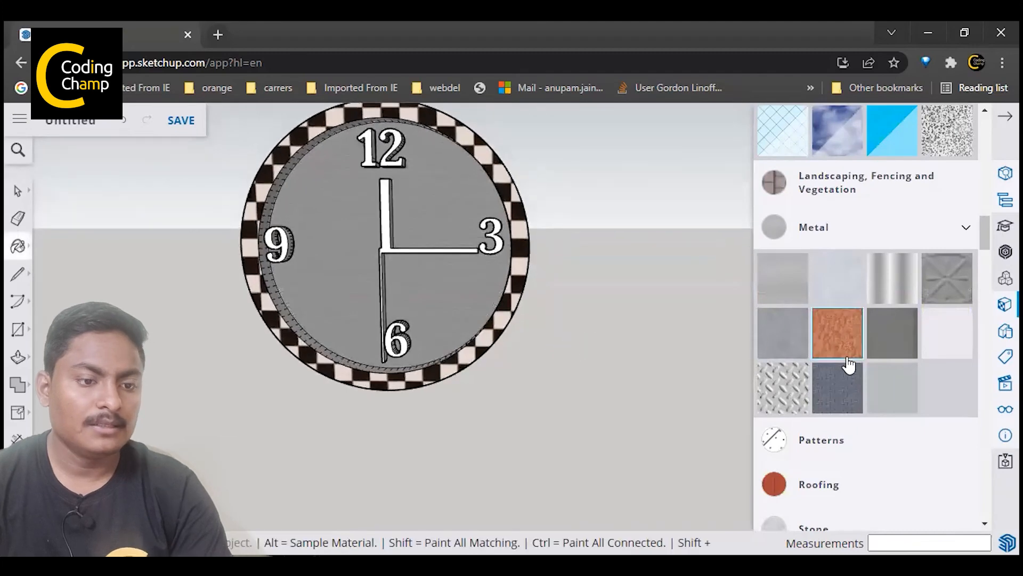
# Step: Paint the numerals 12, 3, 6 and 9 and the clock hands with the Resin Blue 3D-printing material
pyautogui.scroll(10, 850, 367)
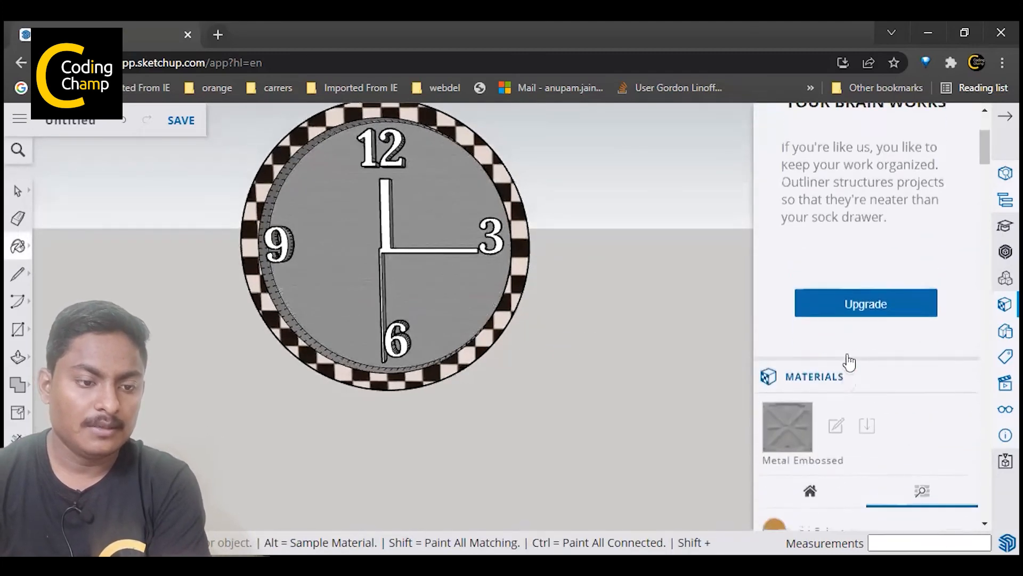
pyautogui.scroll(-4, 848, 362)
pyautogui.scroll(-2, 849, 364)
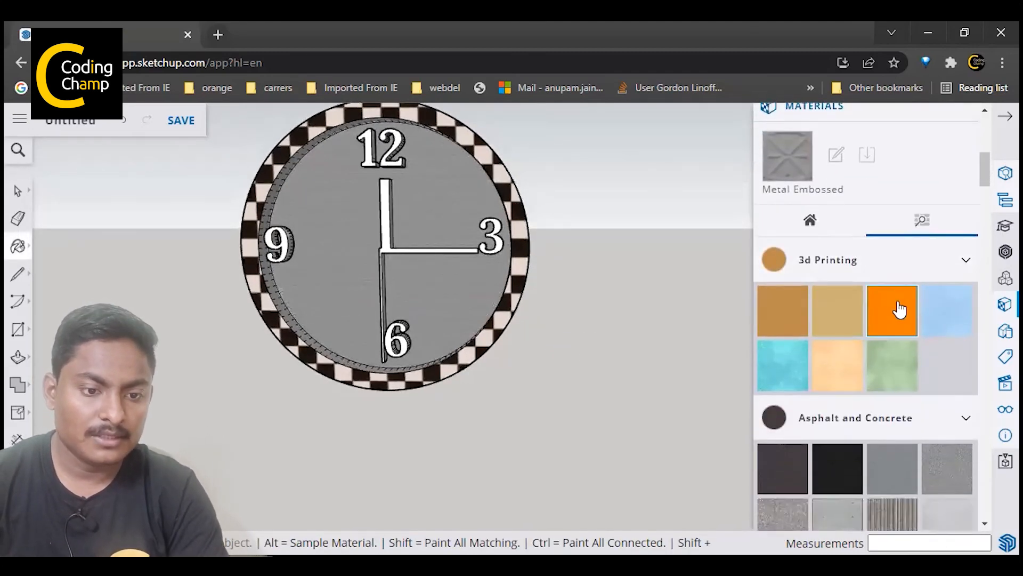
pyautogui.click(953, 315)
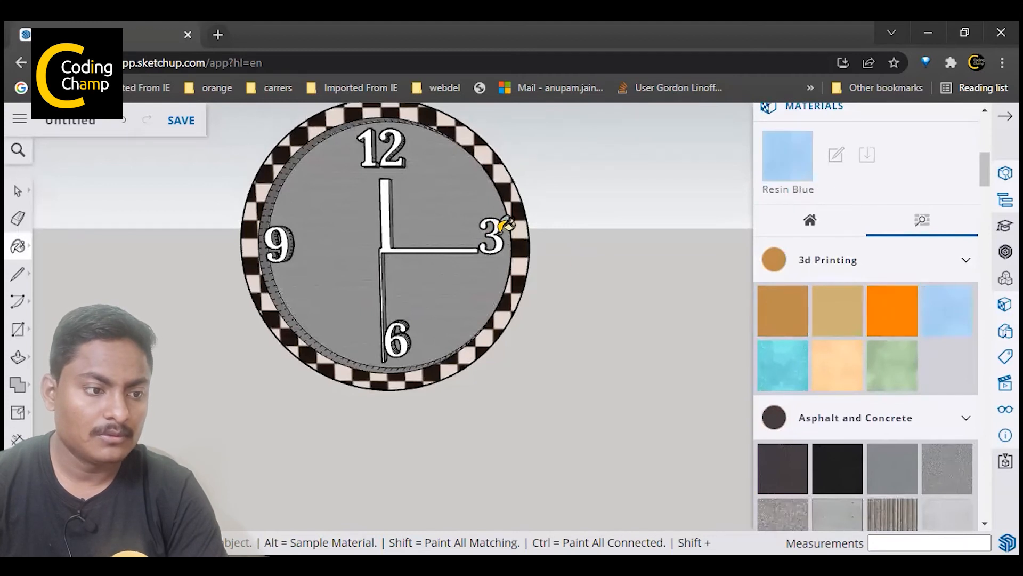
pyautogui.click(400, 135)
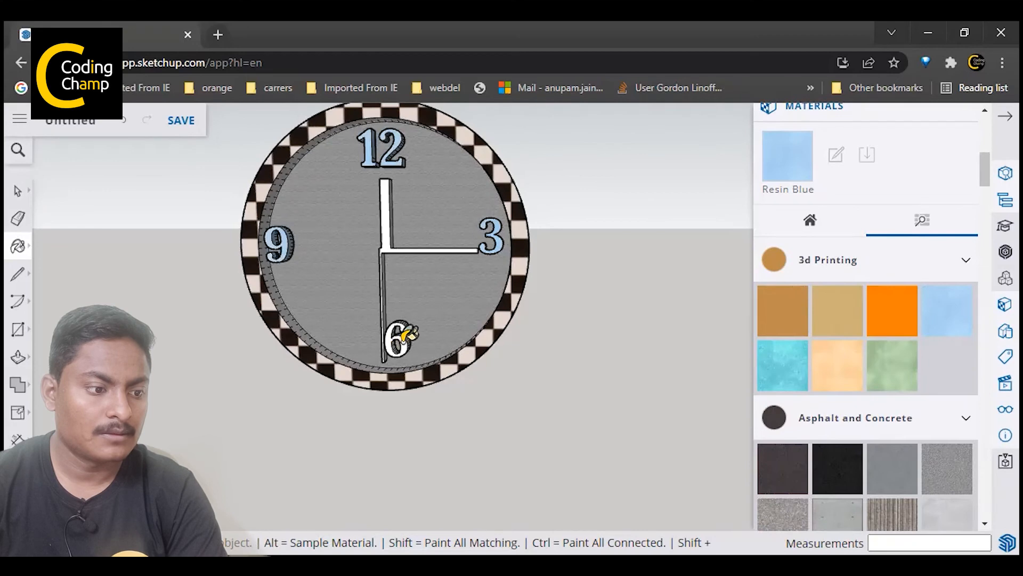
pyautogui.click(405, 339)
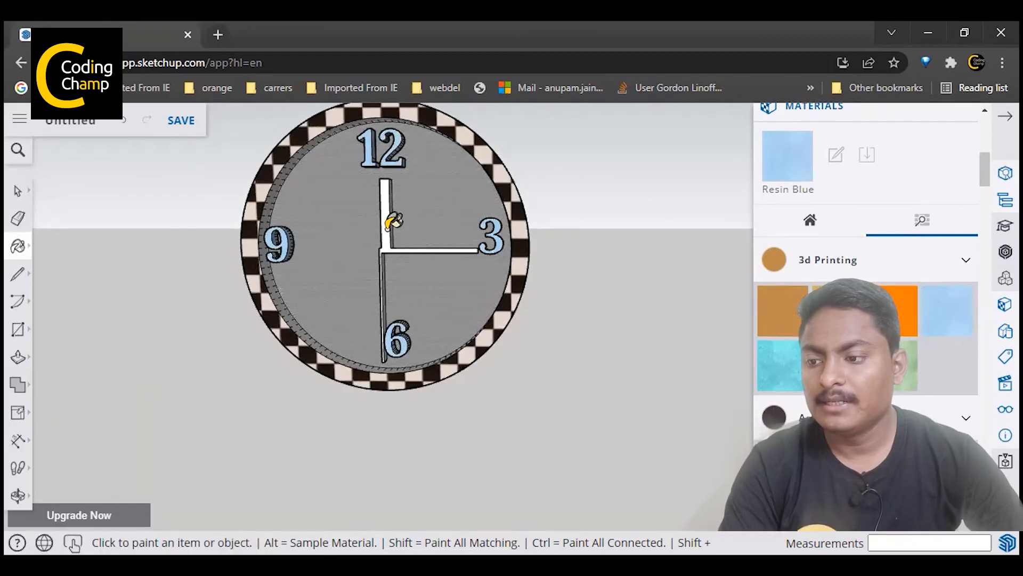
pyautogui.click(394, 221)
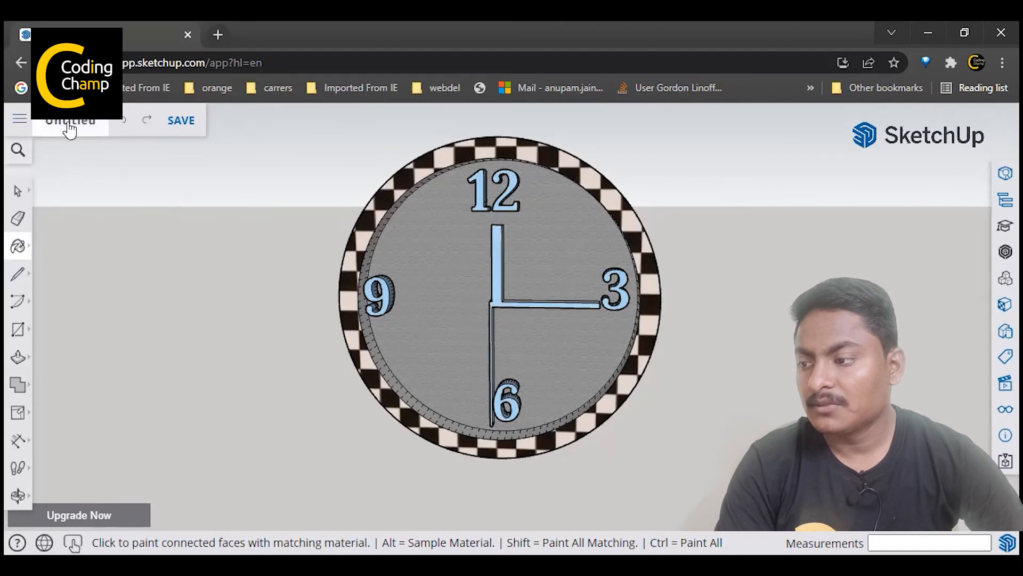
# Step: Save the model in the SketchUp project folder under the name cLOCK2
pyautogui.click(182, 123)
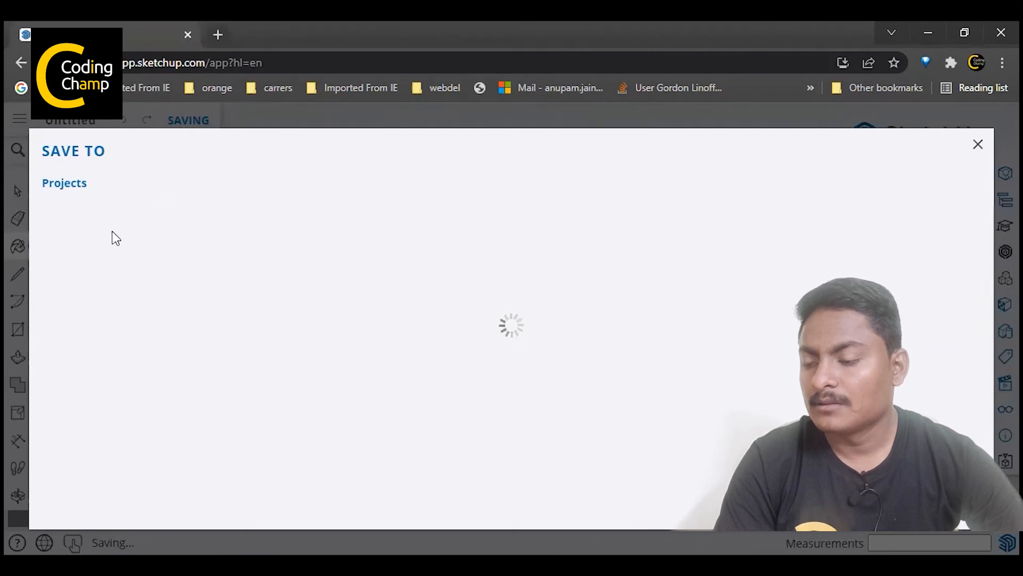
pyautogui.click(87, 280)
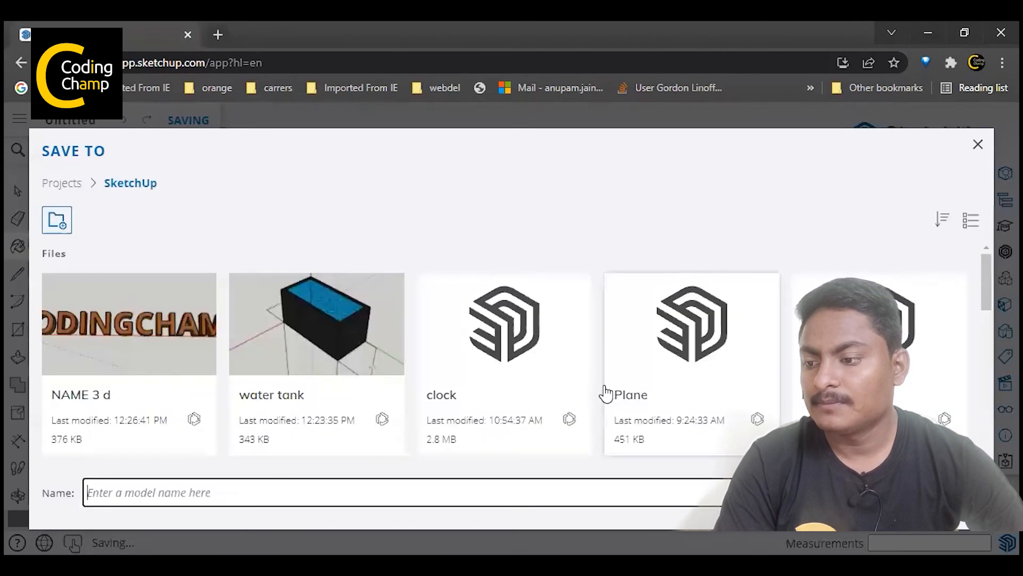
pyautogui.write('cl')
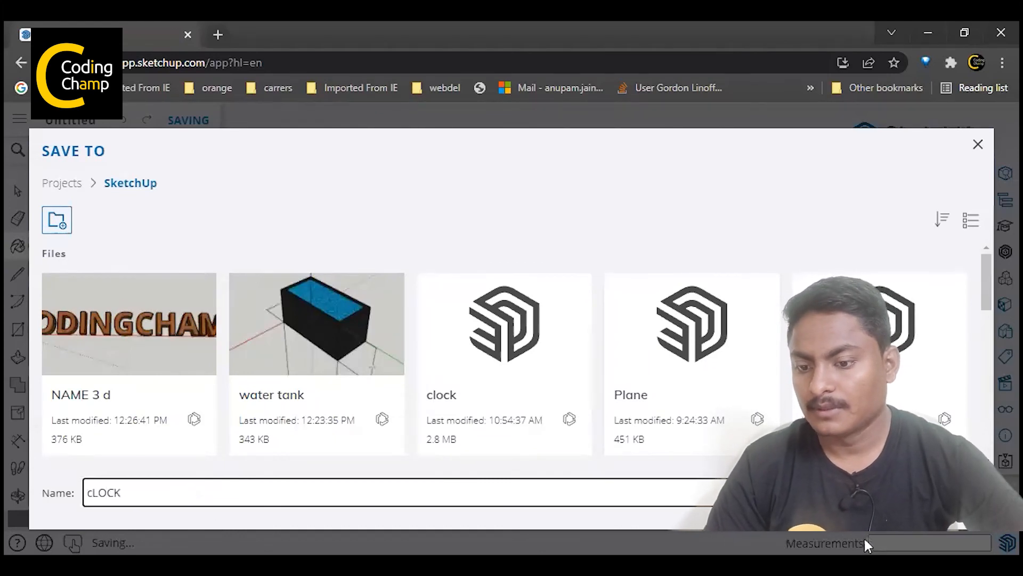
pyautogui.write('OCK')
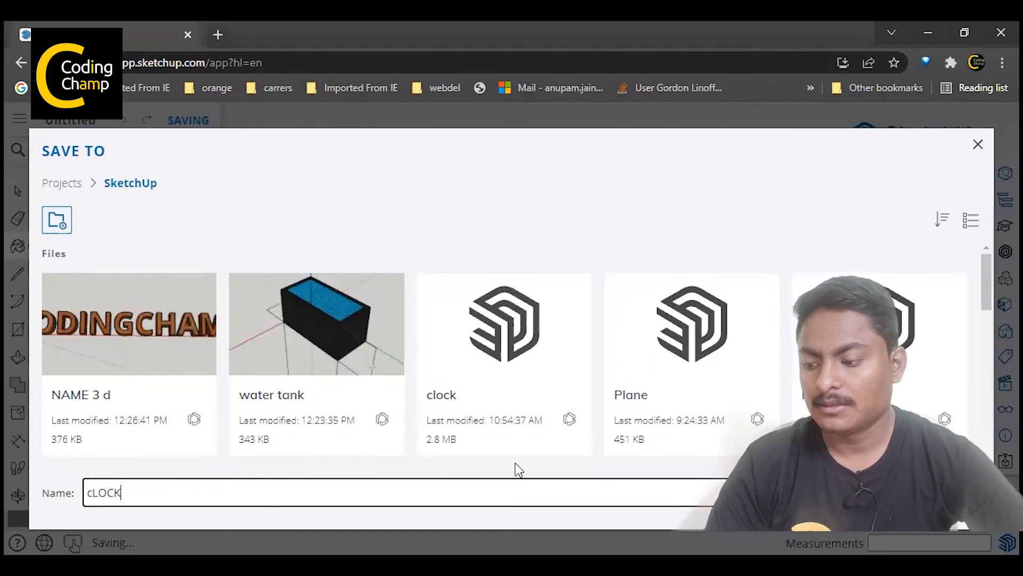
pyautogui.write('2')
pyautogui.press('Return')
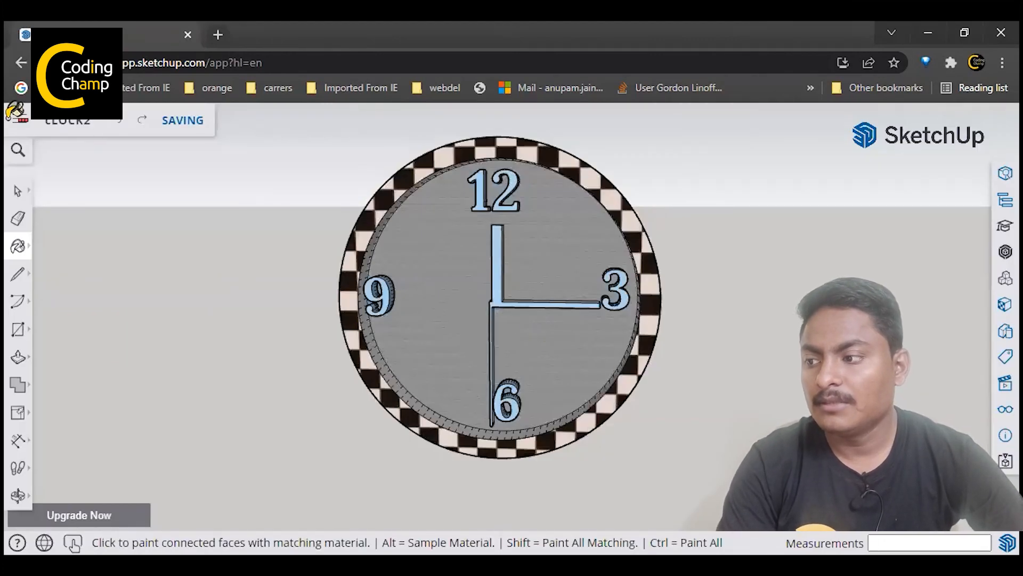
# Step: Export the clock view as a PNG image with a transparent background, saved as cLOCK2 in the google sketchup raw folder
pyautogui.click(19, 121)
pyautogui.moveTo(68, 360)
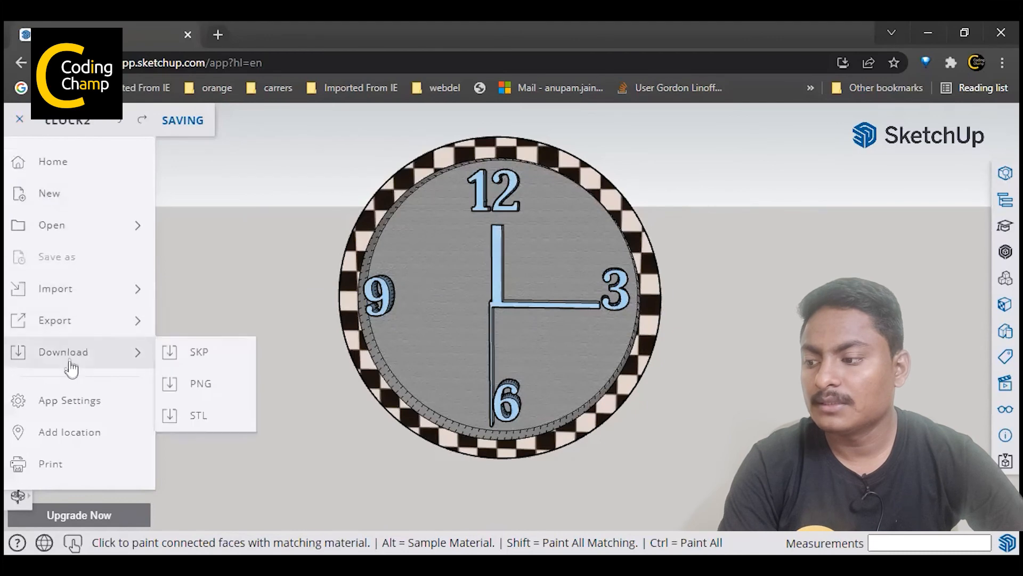
pyautogui.click(202, 388)
pyautogui.click(981, 352)
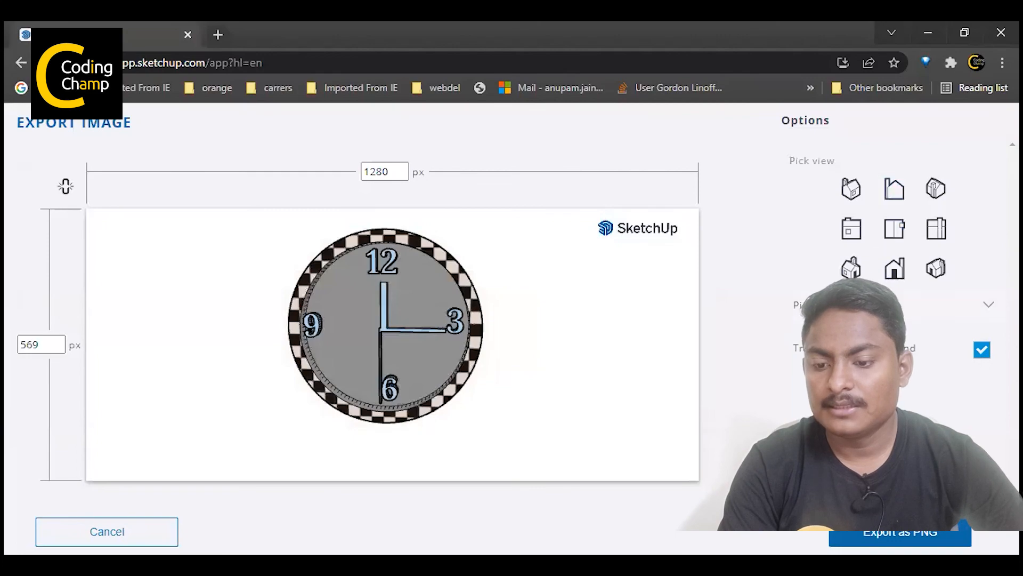
pyautogui.click(885, 535)
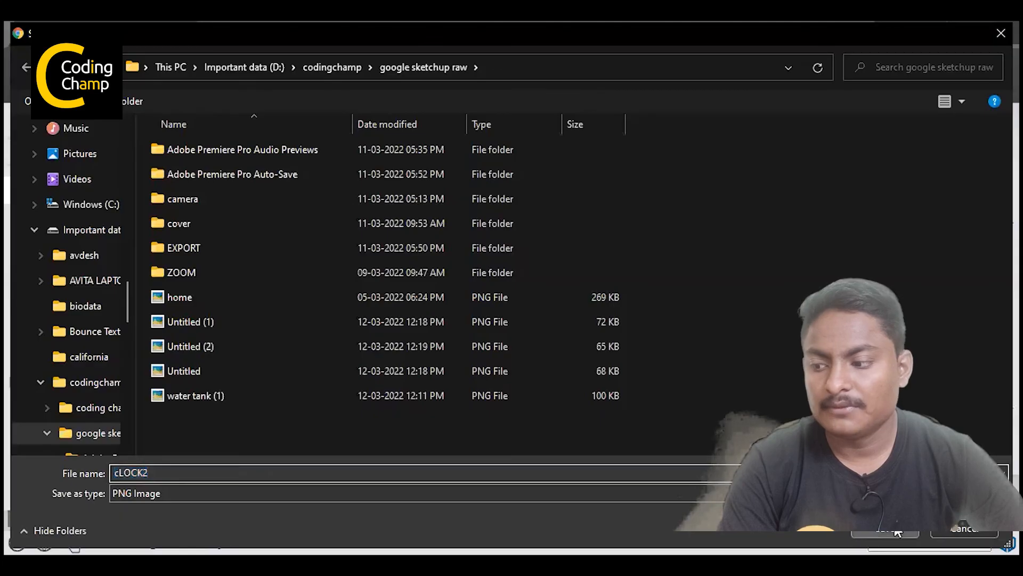
pyautogui.click(898, 532)
# Step: Download the model as the STL file cLOCK2 into the google sketchup raw folder and open the downloaded file
pyautogui.click(20, 122)
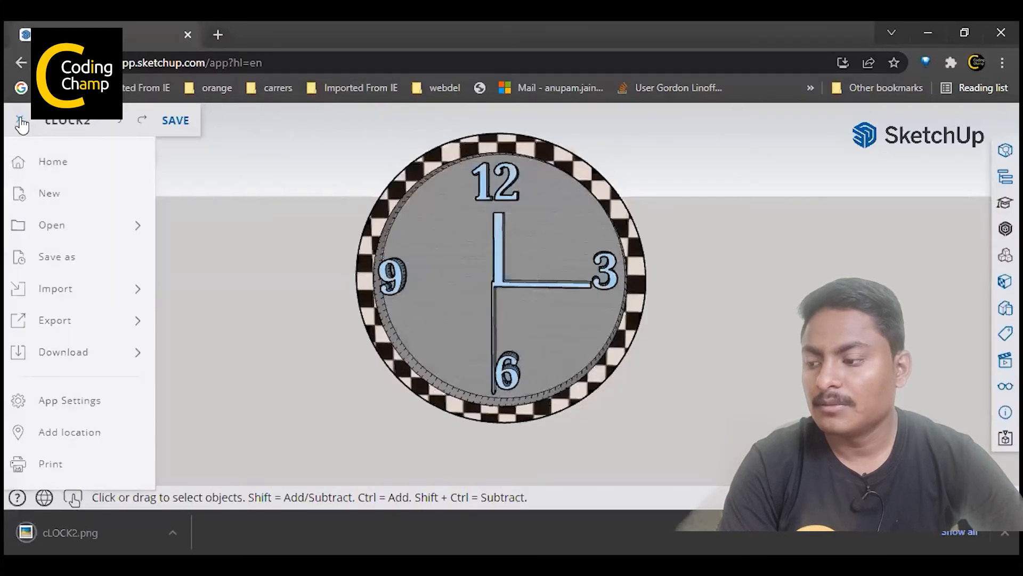
pyautogui.click(53, 351)
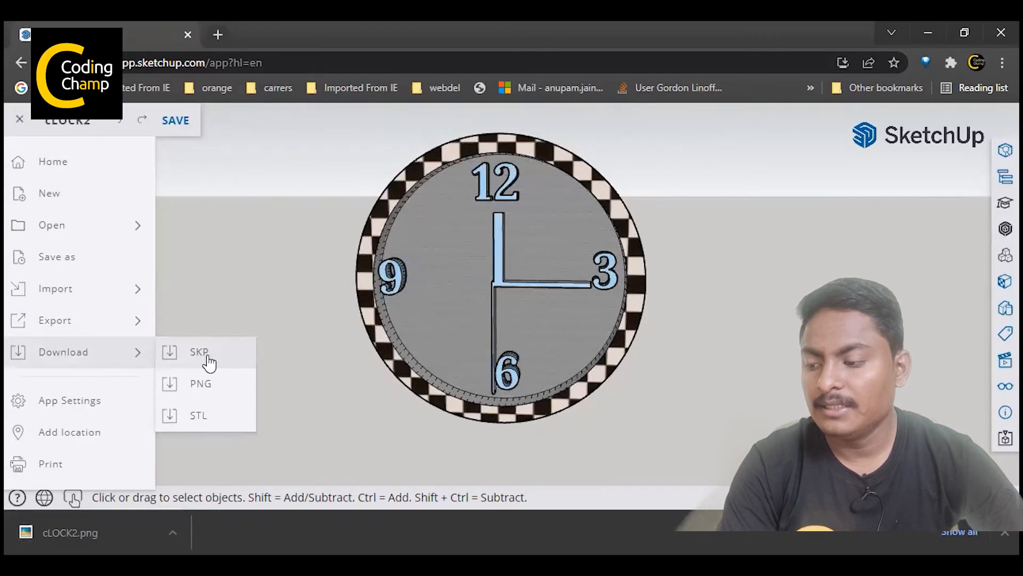
pyautogui.click(203, 415)
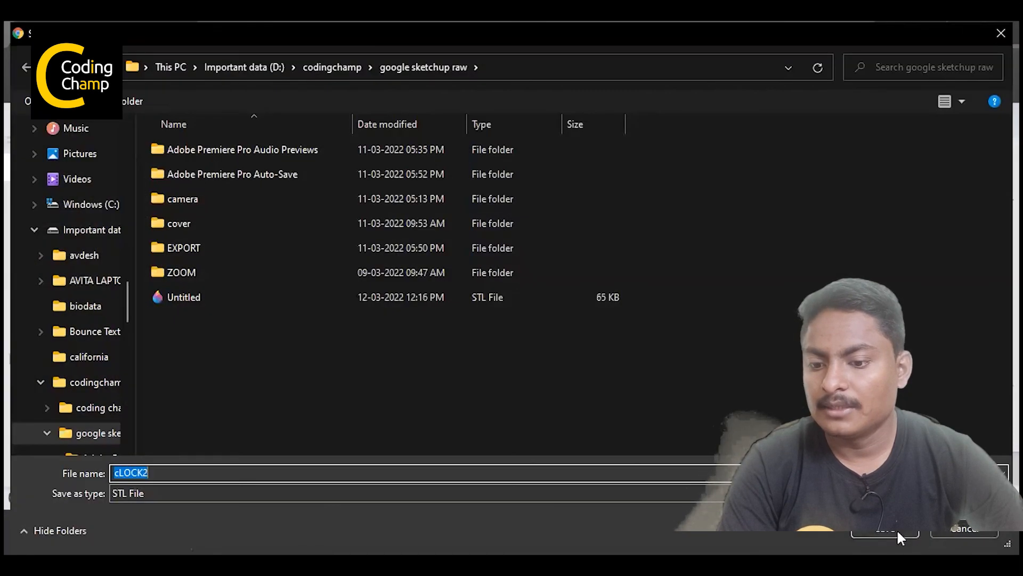
pyautogui.click(897, 530)
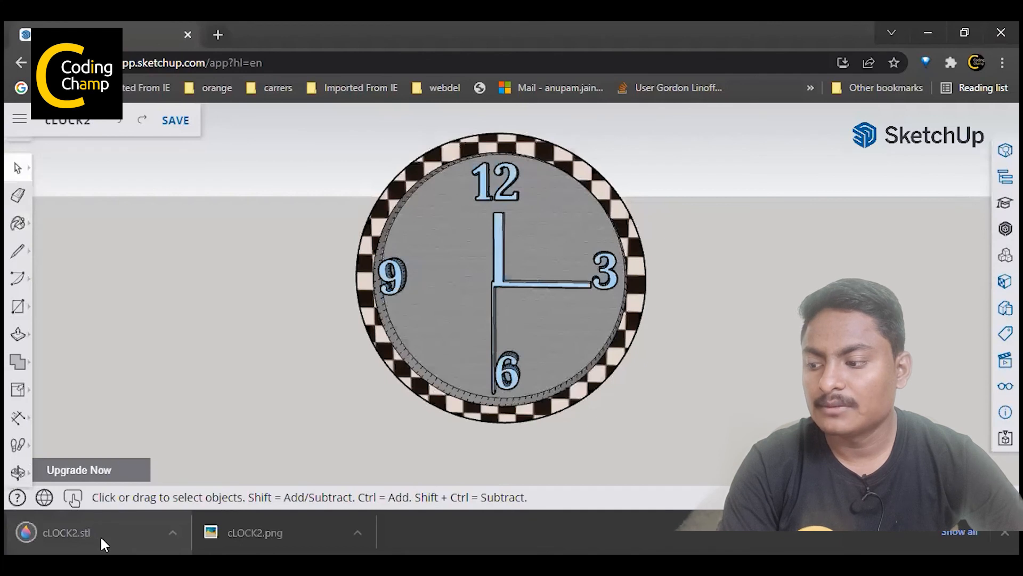
pyautogui.click(100, 535)
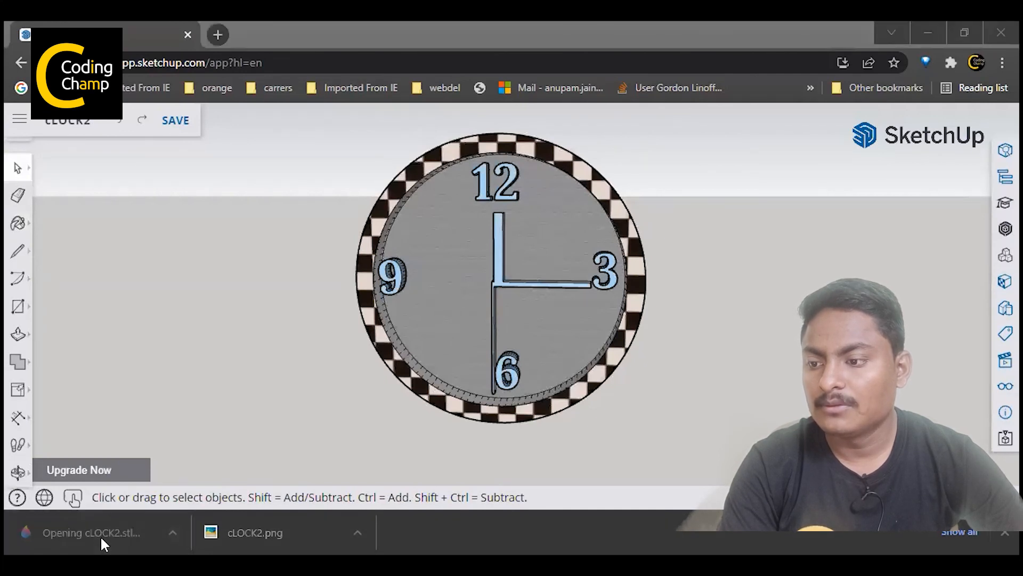